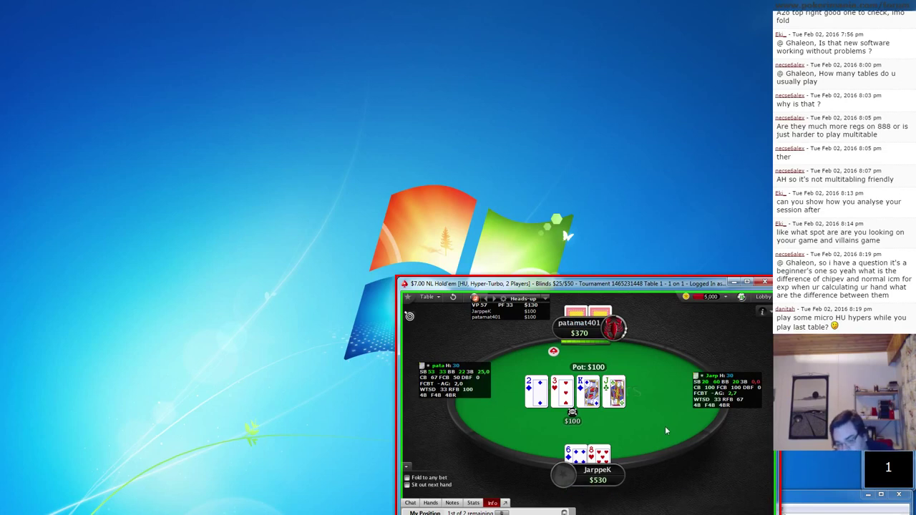
Step: Fold the 6-8 hand on the turn and play out the remaining hands of the $7.00 heads-up Hyper-Turbo tournament
key(F1)
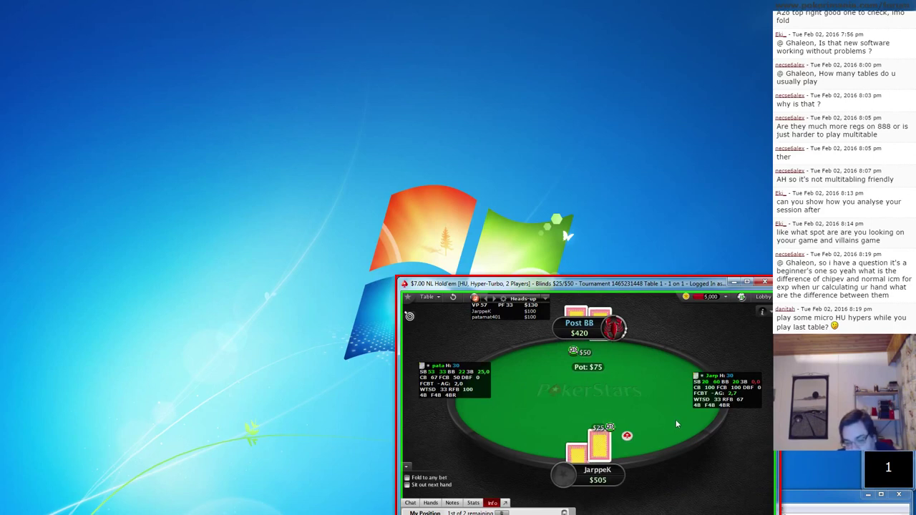
key(F3)
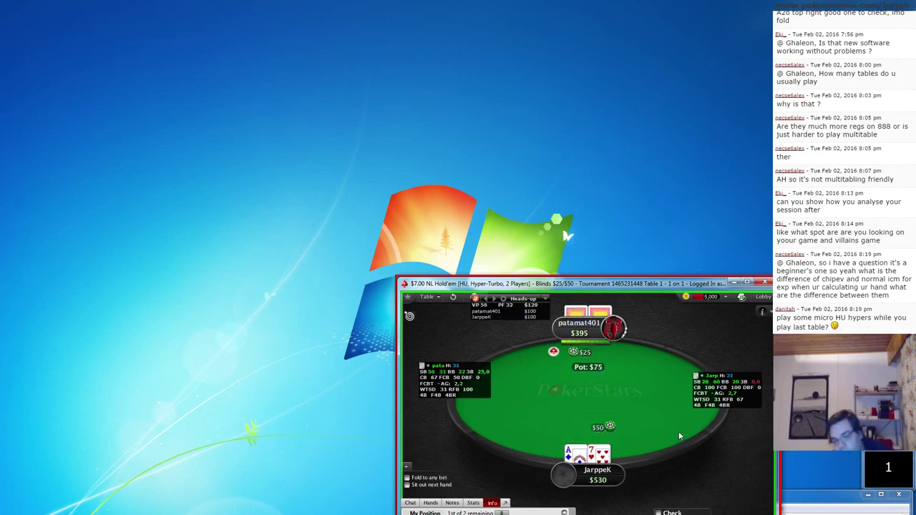
key(F3)
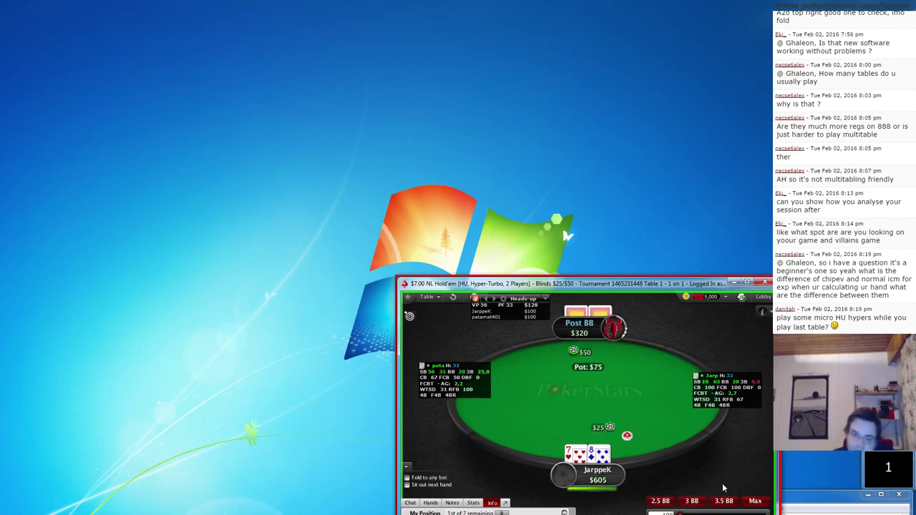
click(757, 513)
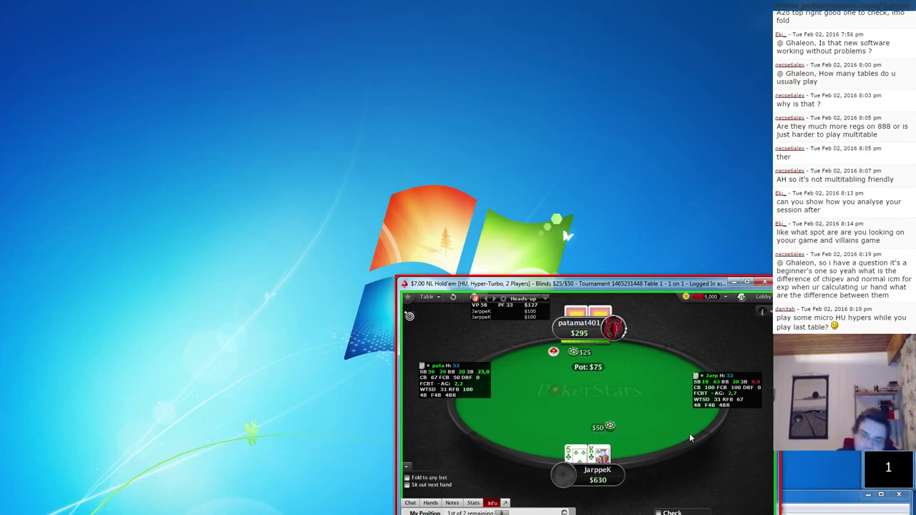
click(687, 512)
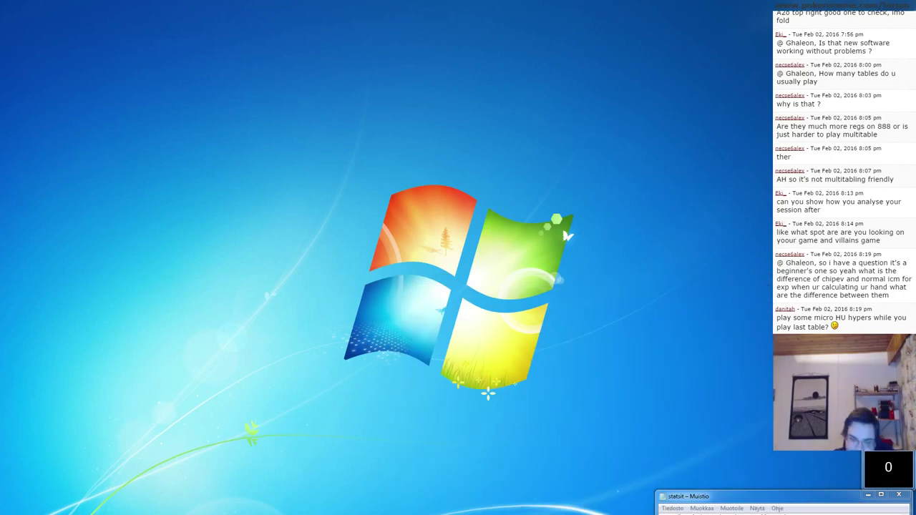
Step: Switch to Hold'em Manager and show the tournament winnings graph for the first listed PokerStars hero account
key(alt+Tab)
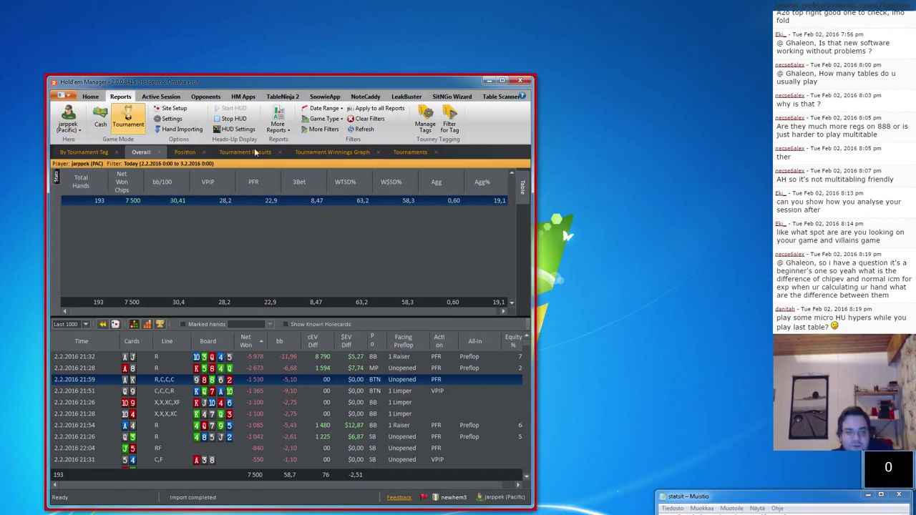
click(69, 123)
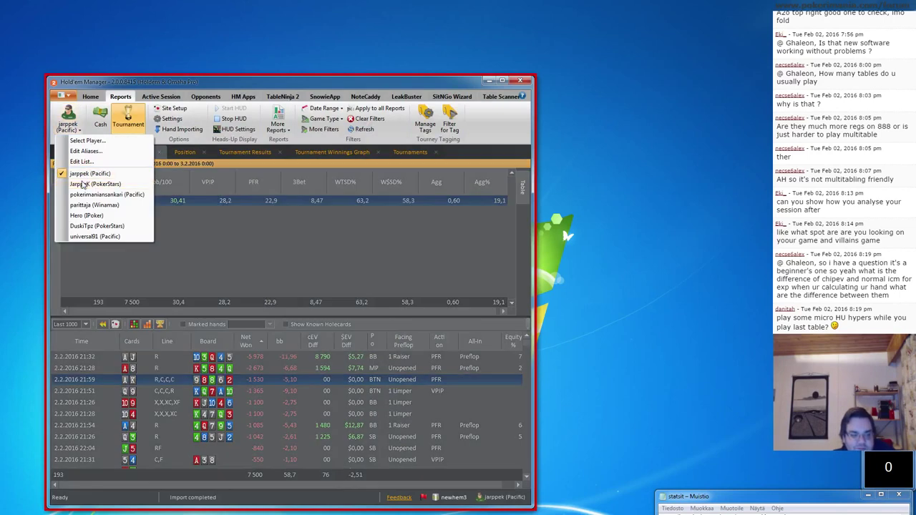
click(83, 184)
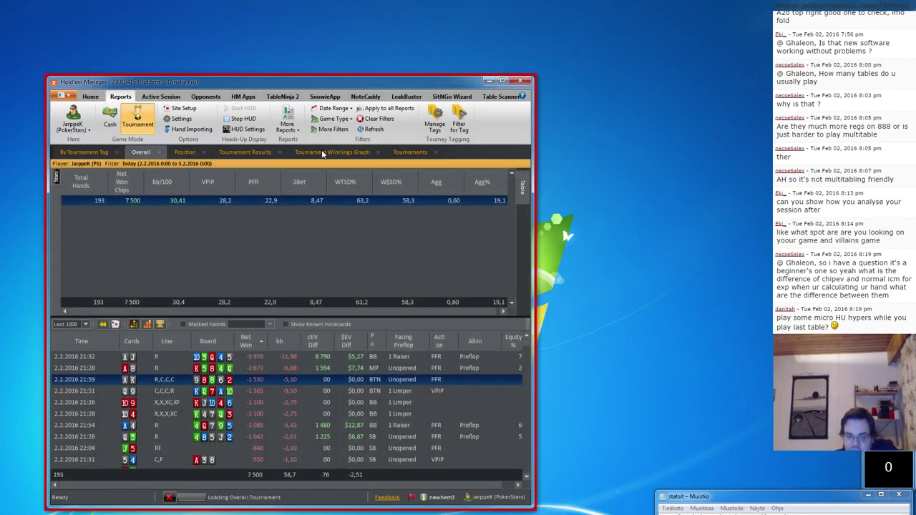
click(322, 153)
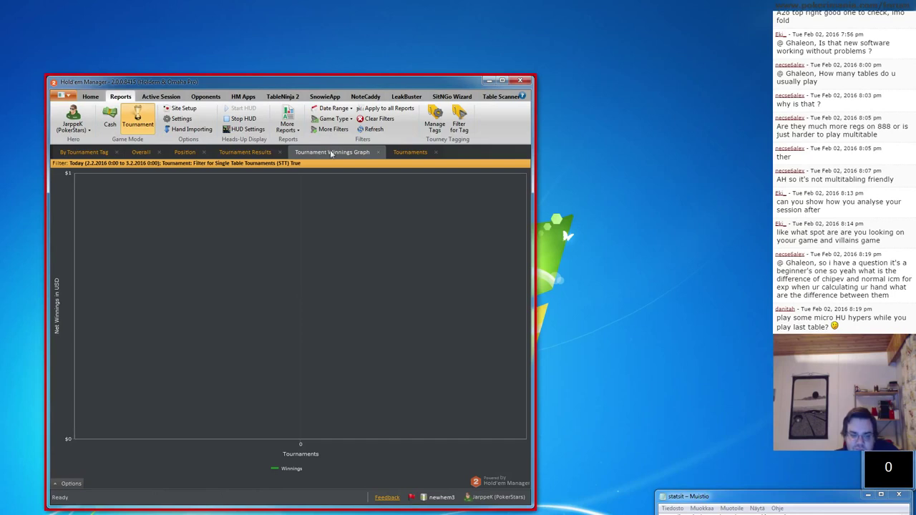
Step: Remove the Single Table Tournaments (STT) filter from the winnings graph and add the All-in EV and Rakeback and Bonus lines
click(340, 107)
click(340, 107)
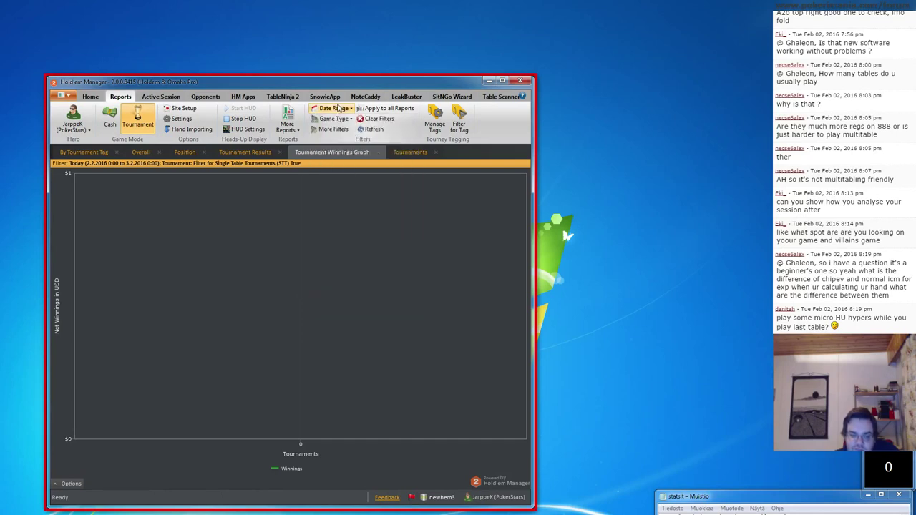
click(333, 129)
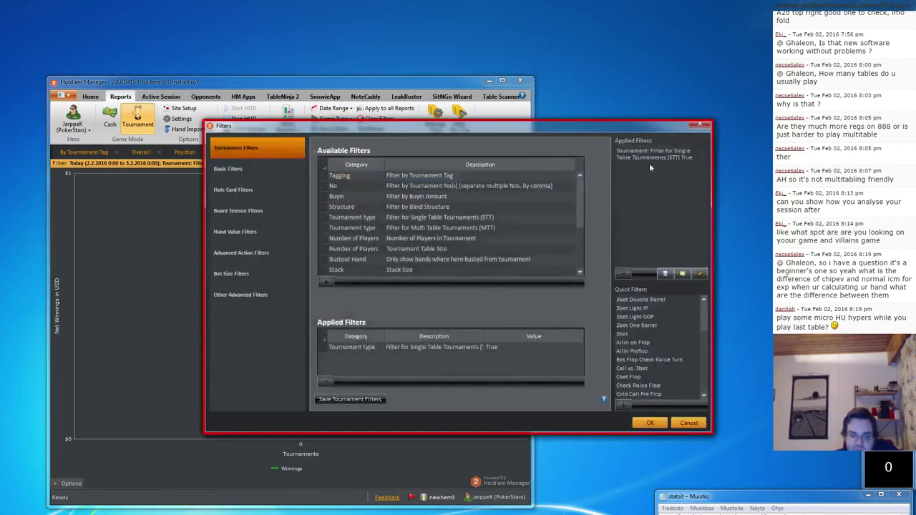
click(658, 160)
click(665, 423)
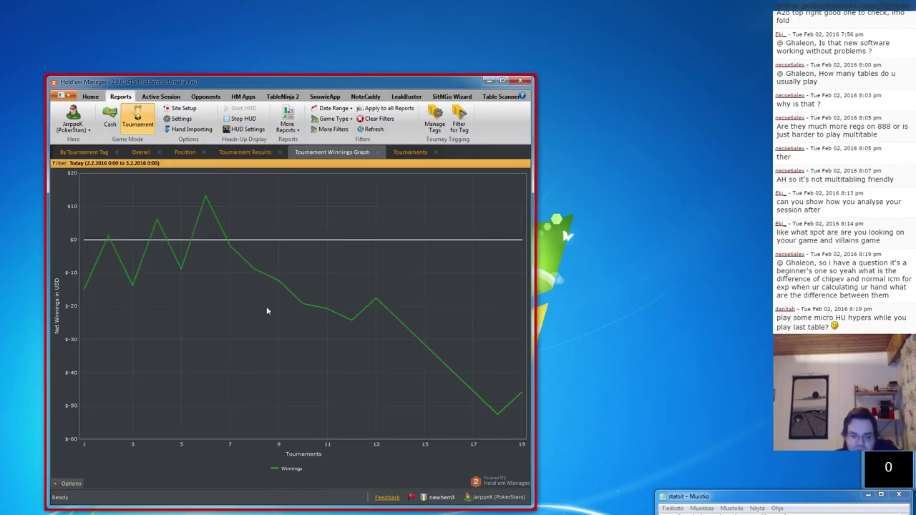
click(66, 484)
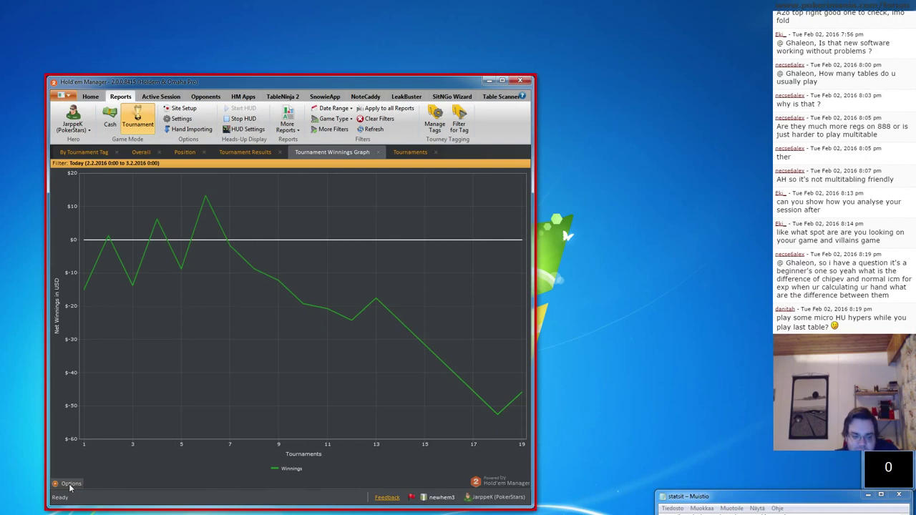
click(372, 132)
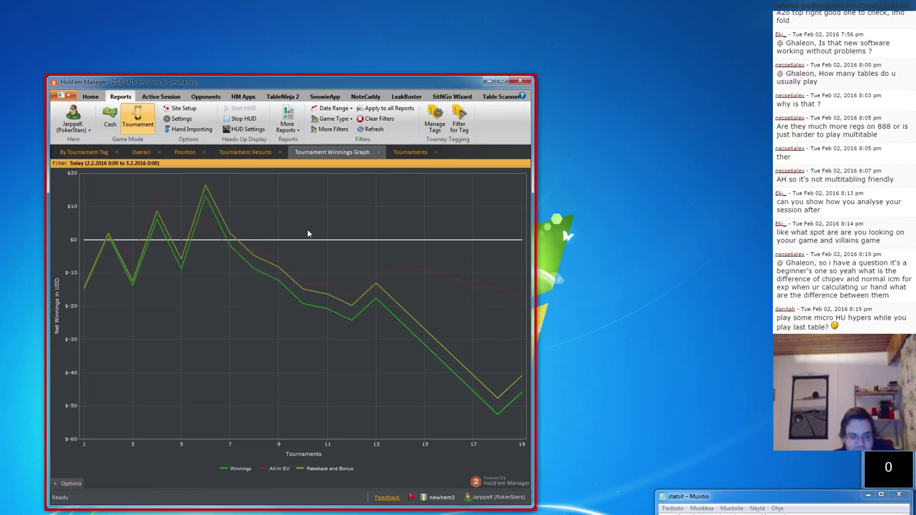
Step: Filter the overall tournament report to the hole cards A7o and A2o only
click(143, 153)
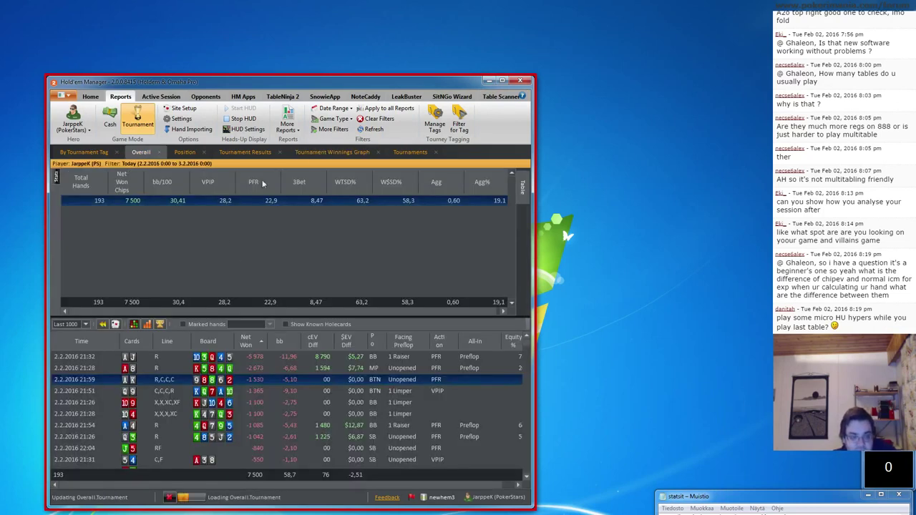
click(334, 129)
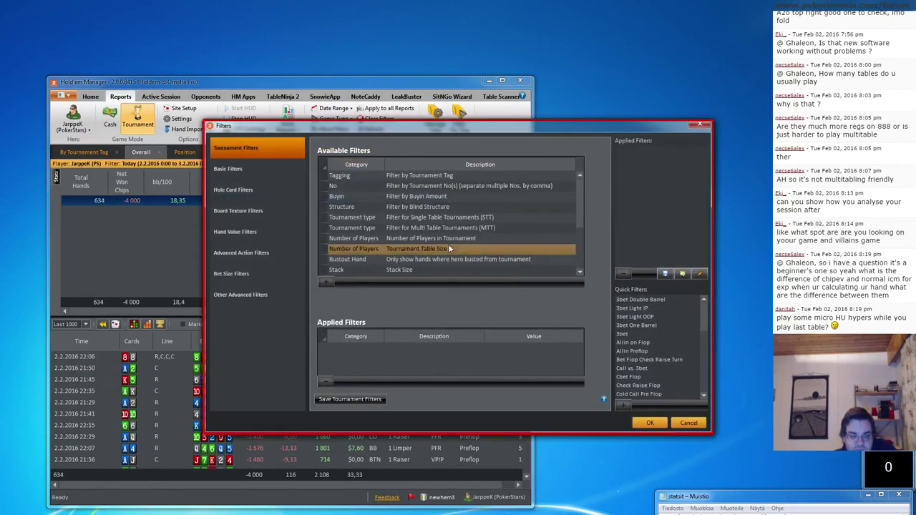
click(232, 190)
click(398, 153)
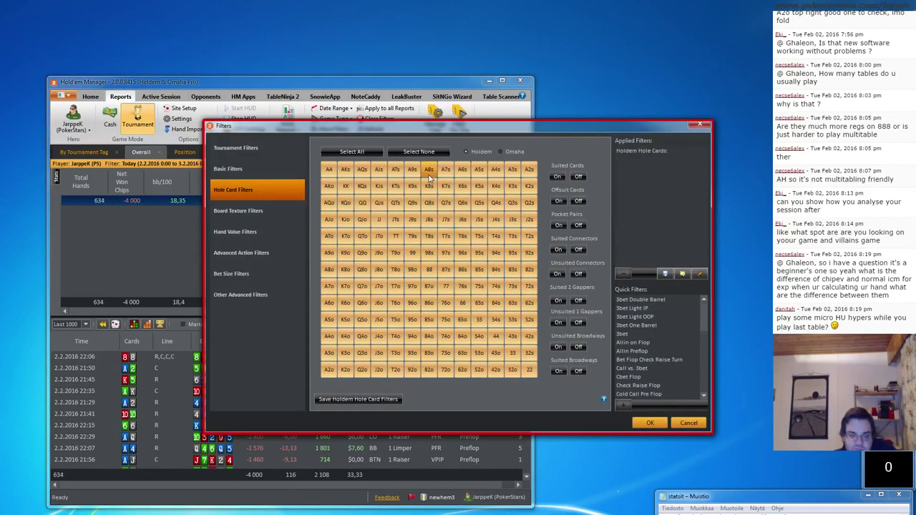
click(329, 368)
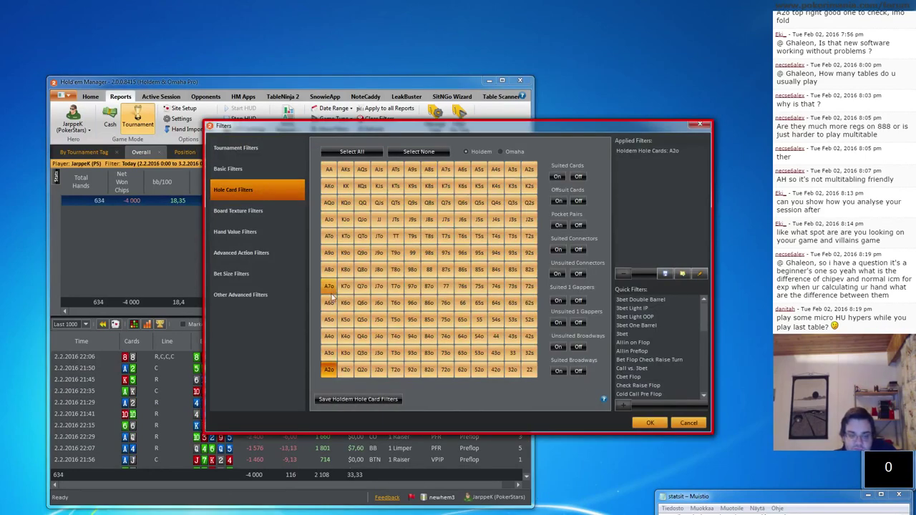
click(648, 424)
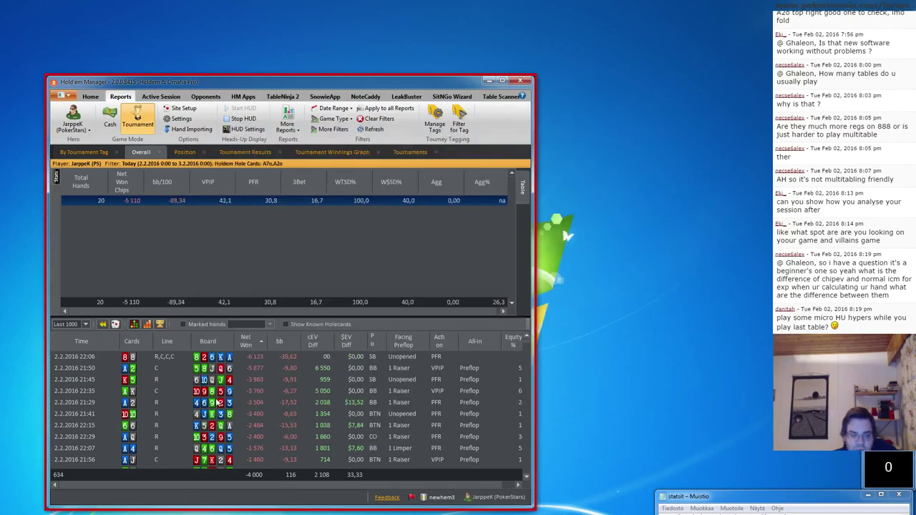
Step: Copy the A2 hand played at 21:50 to the clipboard and dismiss the 888poker advert
click(181, 360)
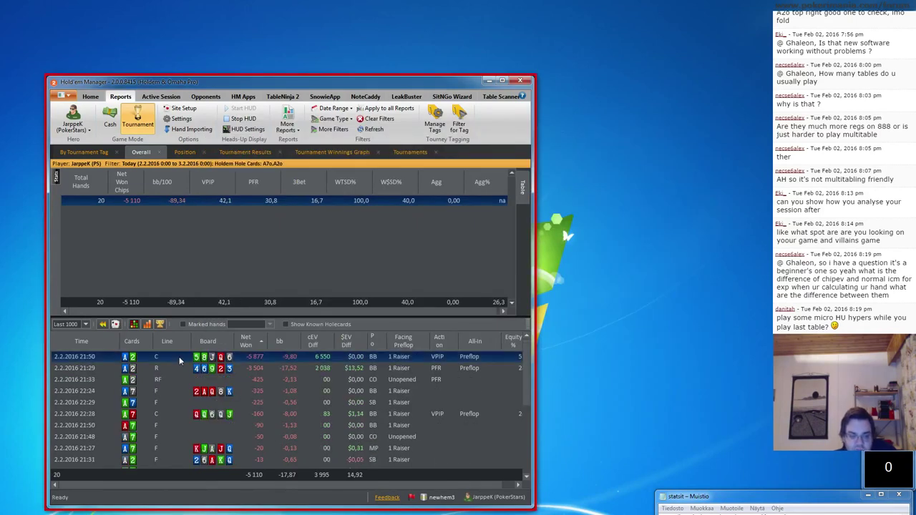
right_click(180, 360)
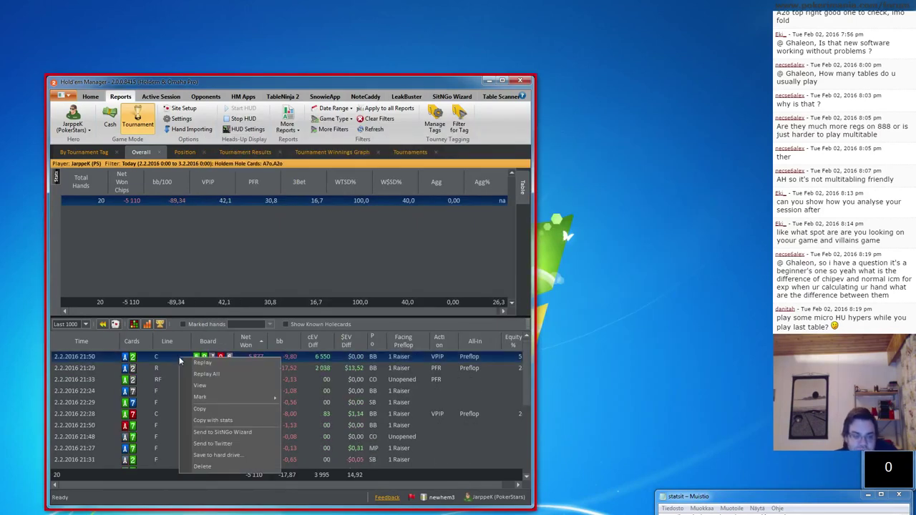
click(200, 409)
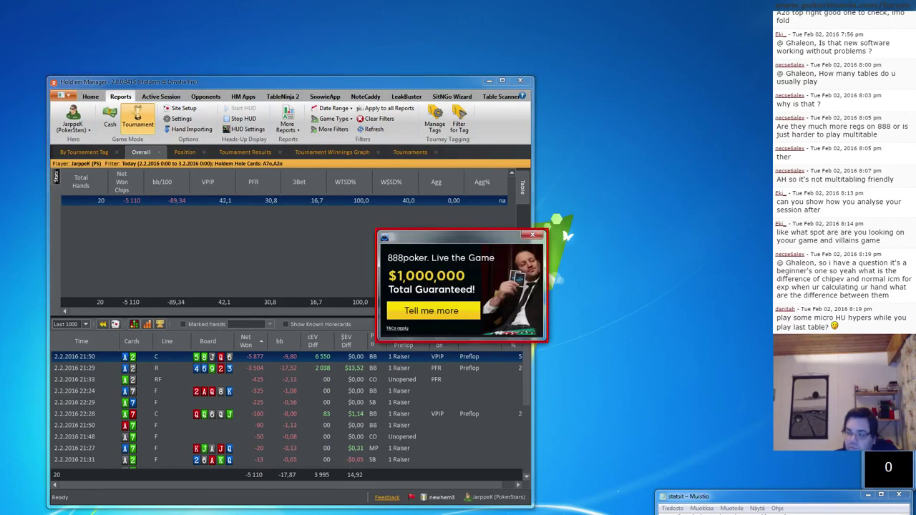
click(532, 234)
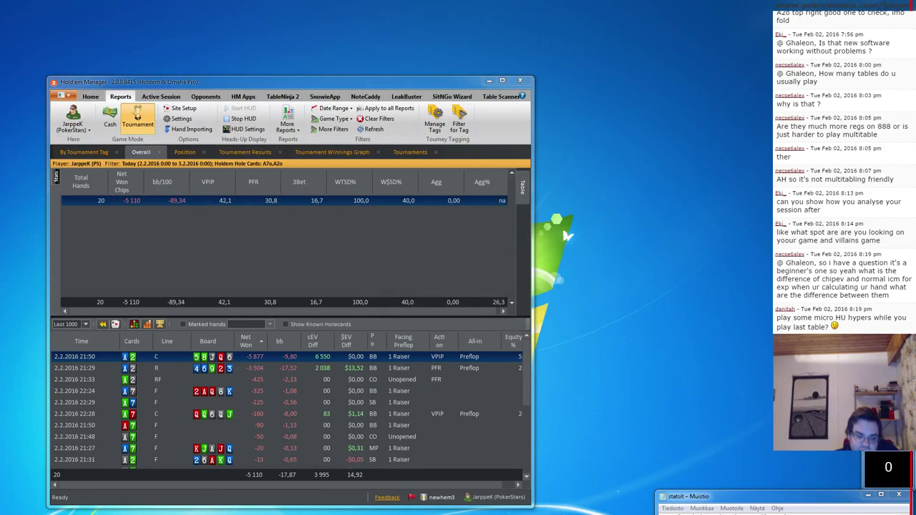
Step: Open HoldemResources Calculator and calculate the copied hand as a basic hand using Future Game Simulation 'FGS'
key(super)
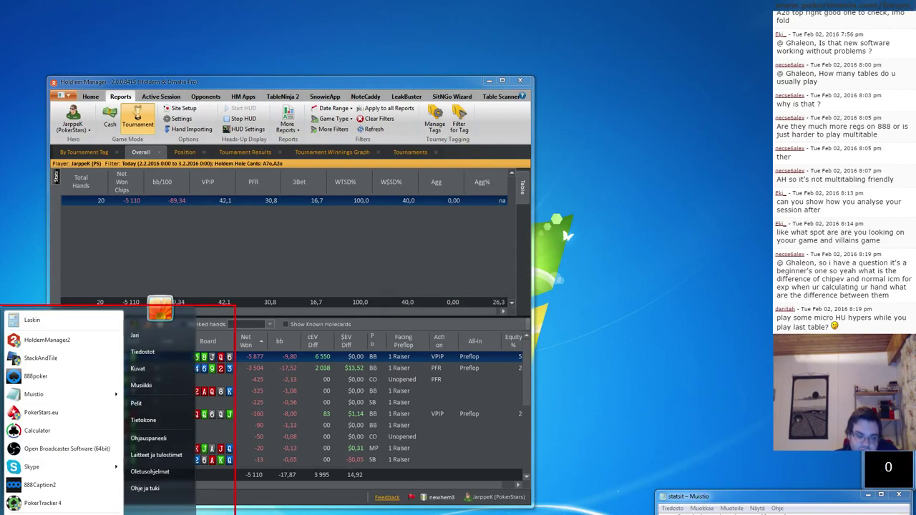
click(36, 417)
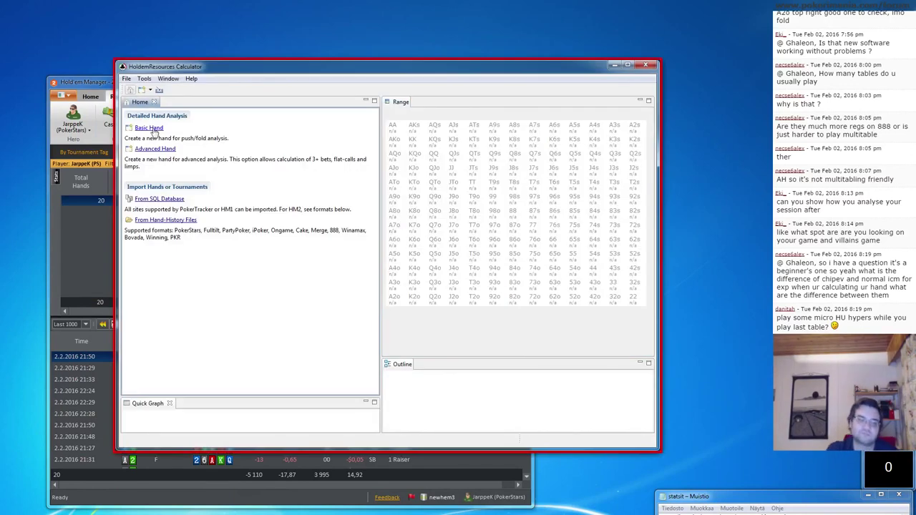
click(149, 128)
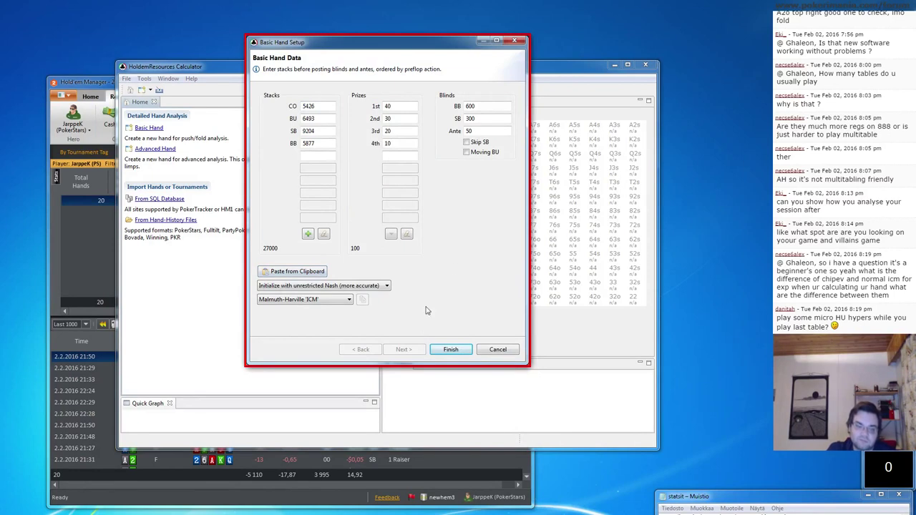
click(345, 301)
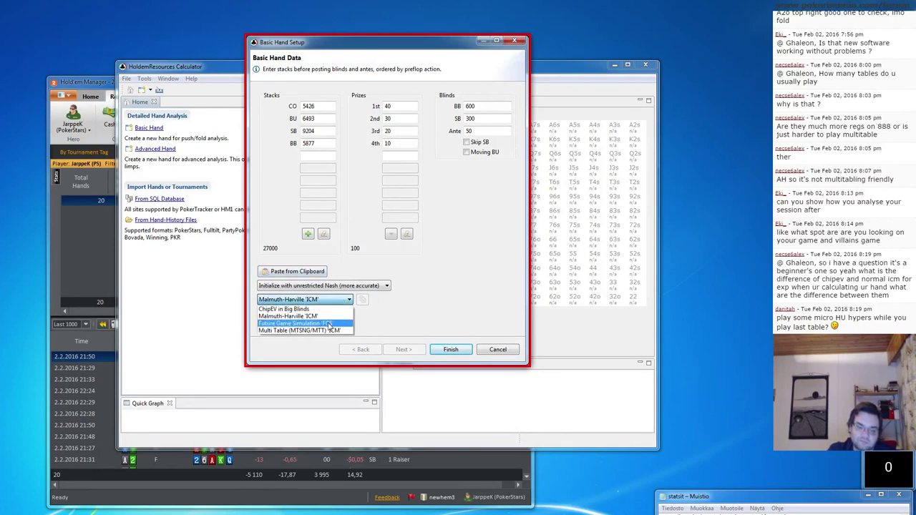
click(297, 322)
click(450, 350)
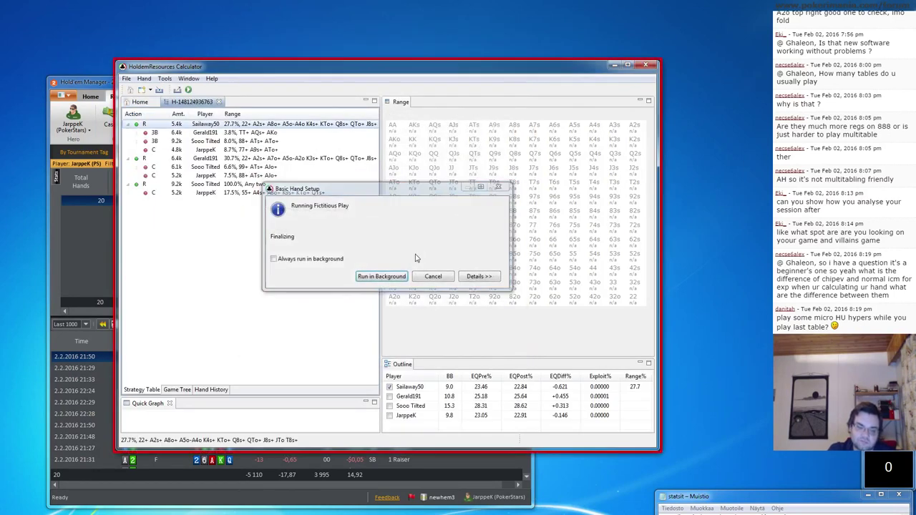
Step: Examine the big blind's calling range against the small blind's 9.2k raise in the calculated hand
click(260, 193)
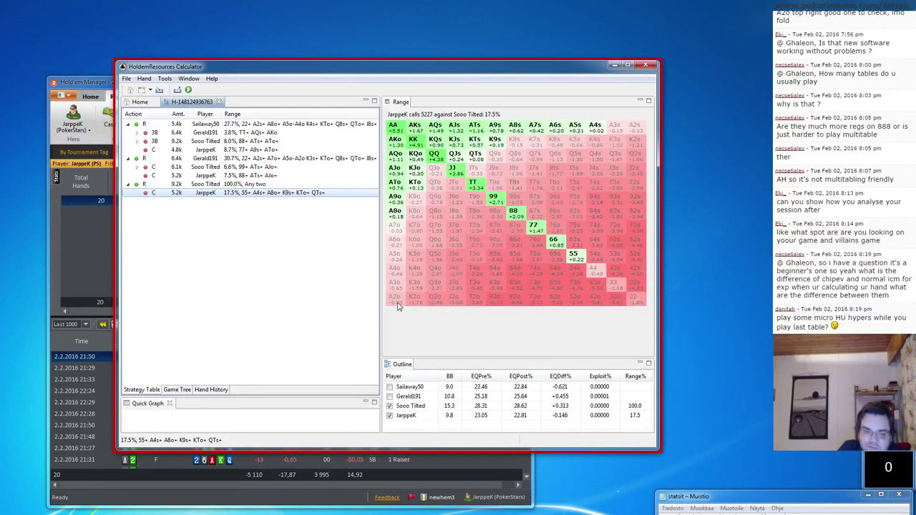
click(276, 184)
click(272, 192)
Step: Calculate another basic hand with the same setup but with the big blind's stack set to 4600
click(140, 102)
click(149, 128)
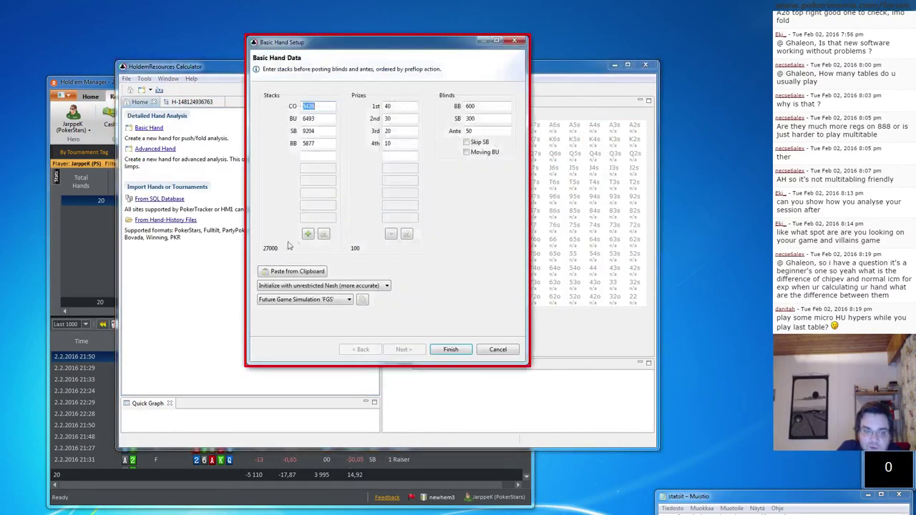
double_click(324, 144)
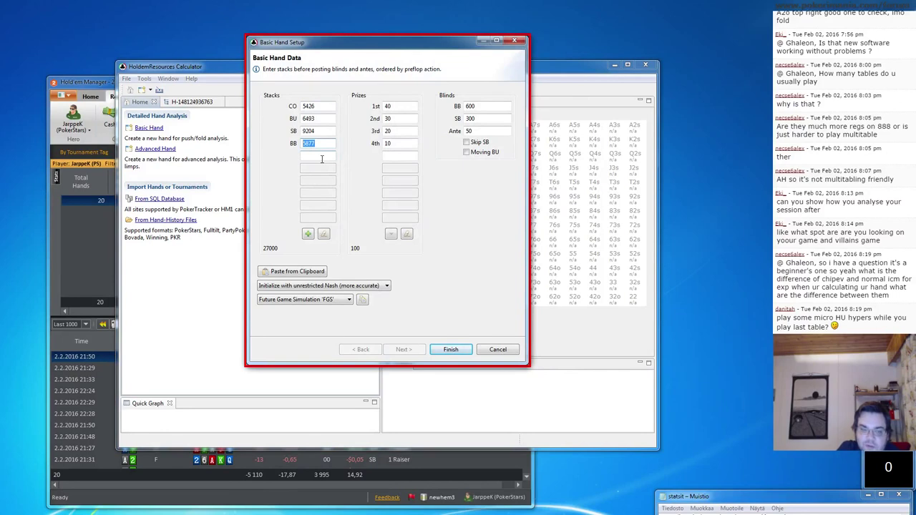
text(1)
key(BackSpace)
text(4)
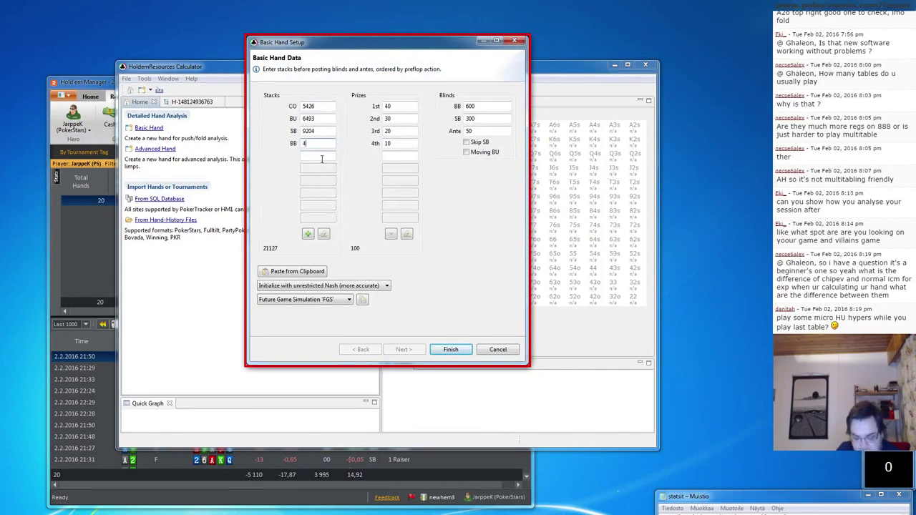
text(600)
click(450, 348)
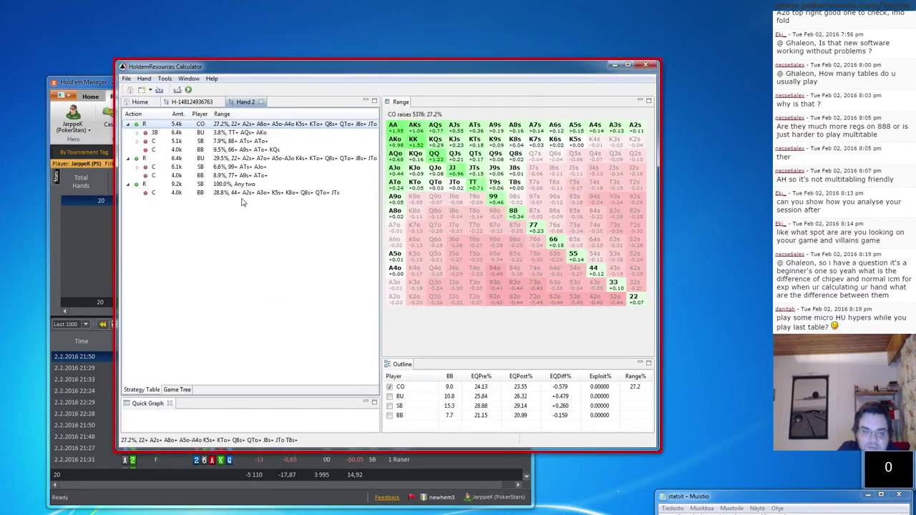
Step: Check the big blind's calling range against the small blind's raise in Hand 2, close it and return to the original hand
click(242, 193)
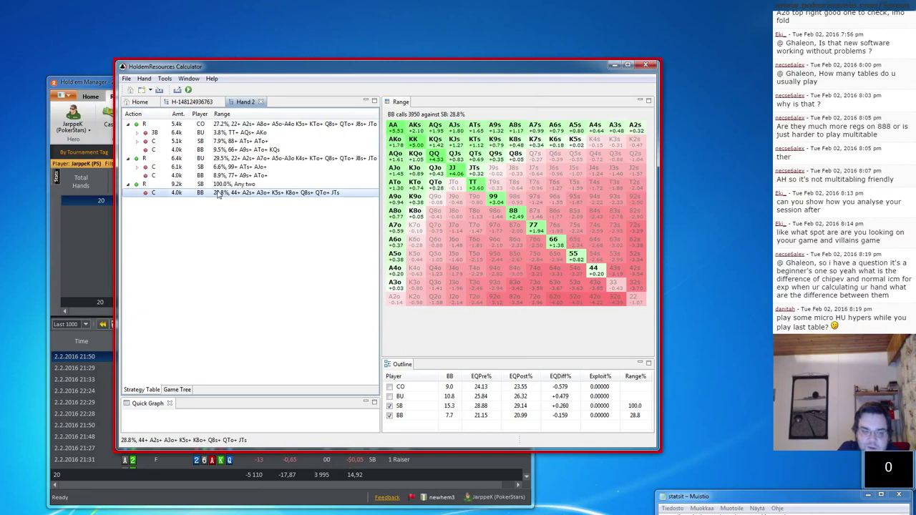
click(262, 105)
click(206, 102)
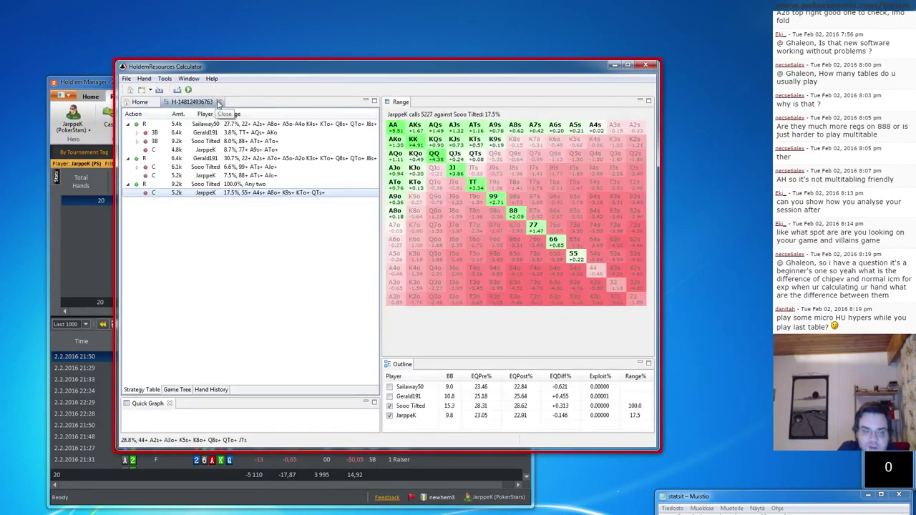
Step: Close the analysed hand and copy the A7o cutoff hand from 21:48 in Hold'em Manager
click(219, 103)
click(89, 270)
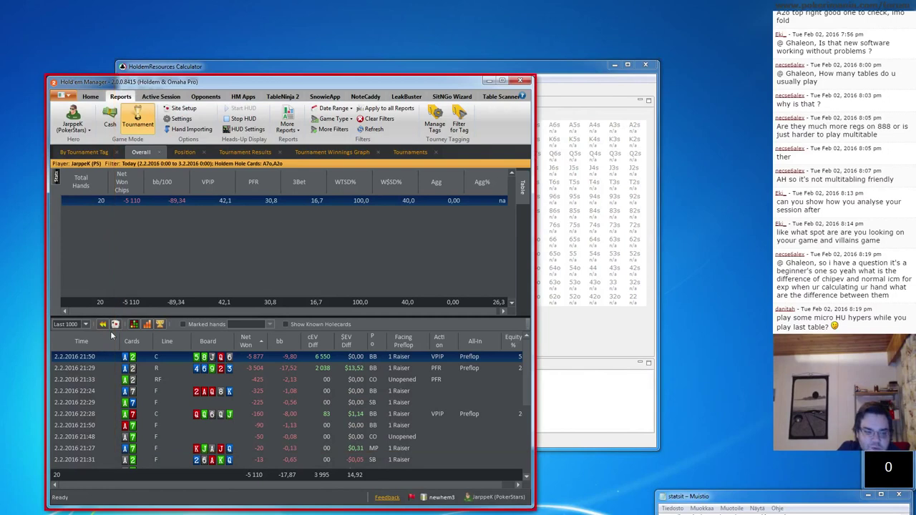
click(156, 395)
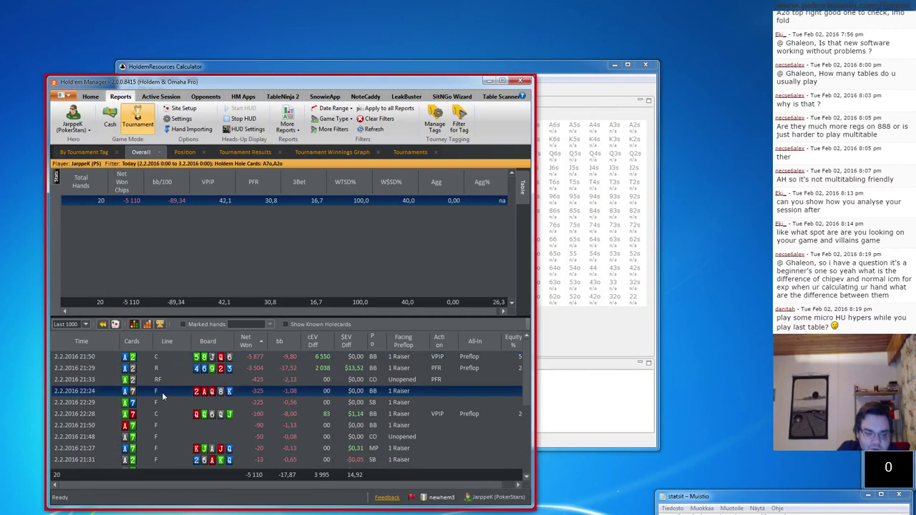
click(157, 437)
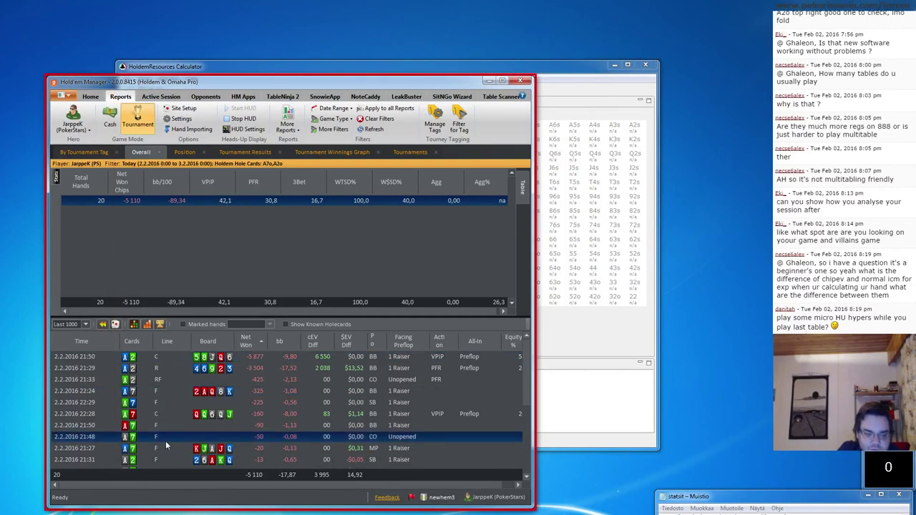
right_click(166, 444)
click(215, 375)
Step: Switch to HoldemResources Calculator and calculate the copied A7o hand as a basic hand with Future Game Simulation 'FGS'
click(487, 66)
click(151, 128)
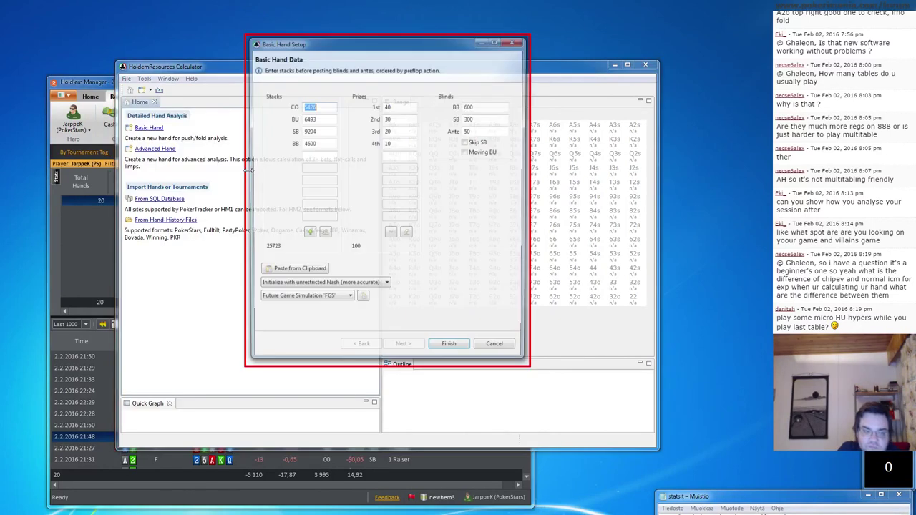
click(300, 271)
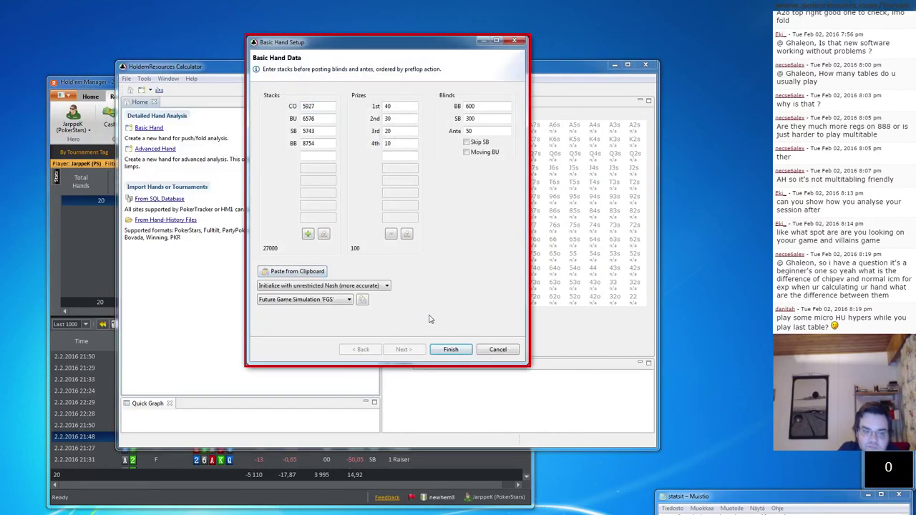
click(449, 350)
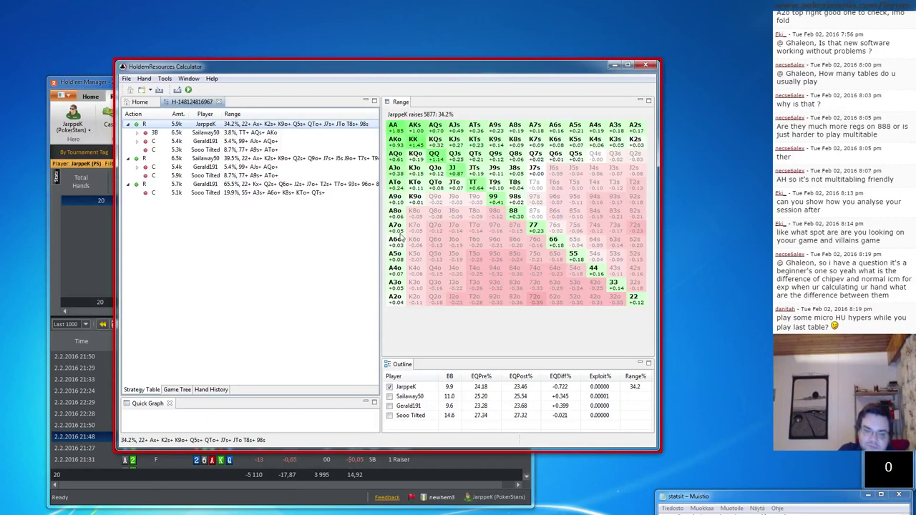
Step: Examine the cutoff's 5.9k raising range and the button, small blind and big blind responses against it
click(222, 151)
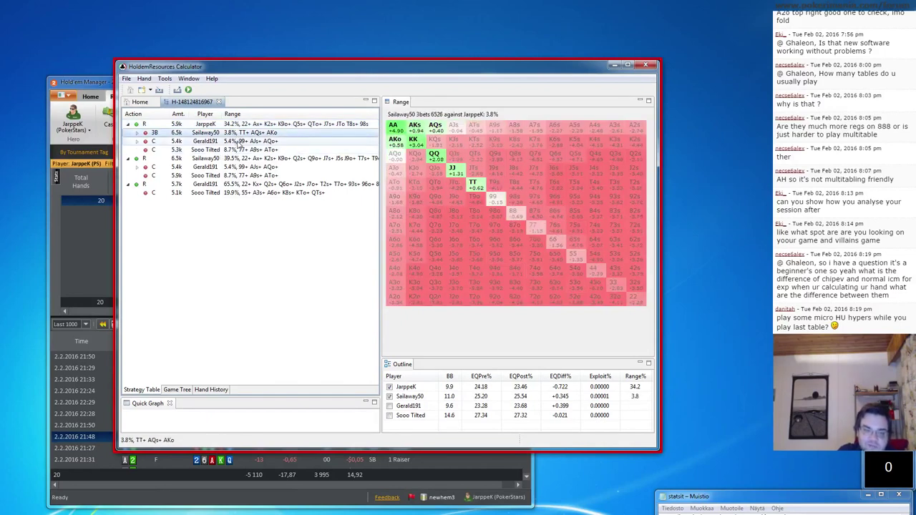
click(242, 125)
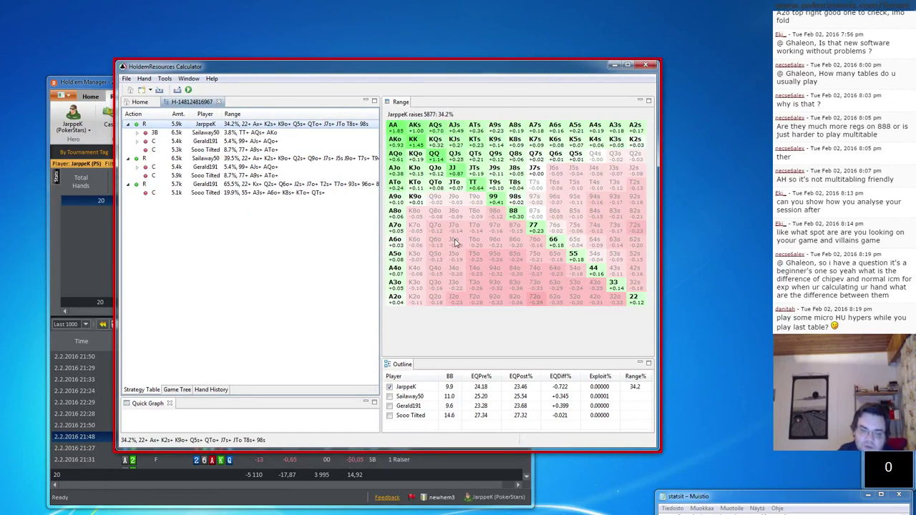
click(237, 133)
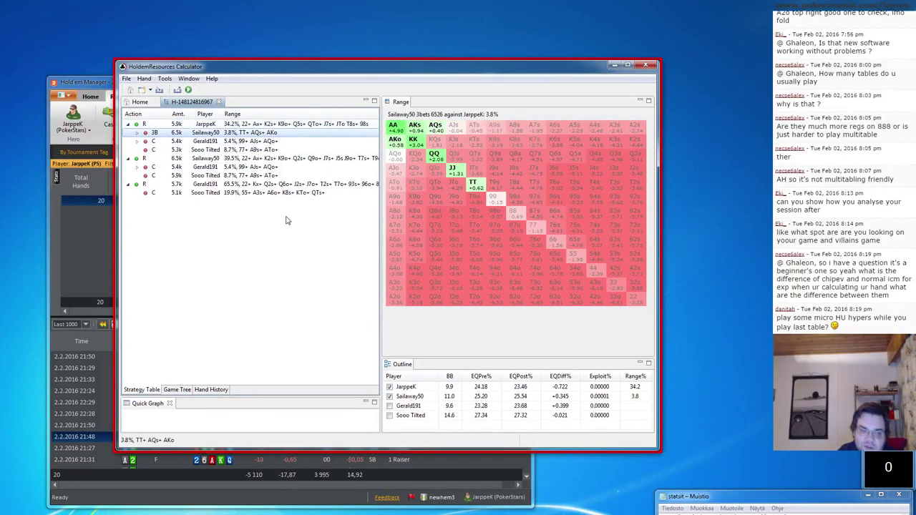
click(275, 141)
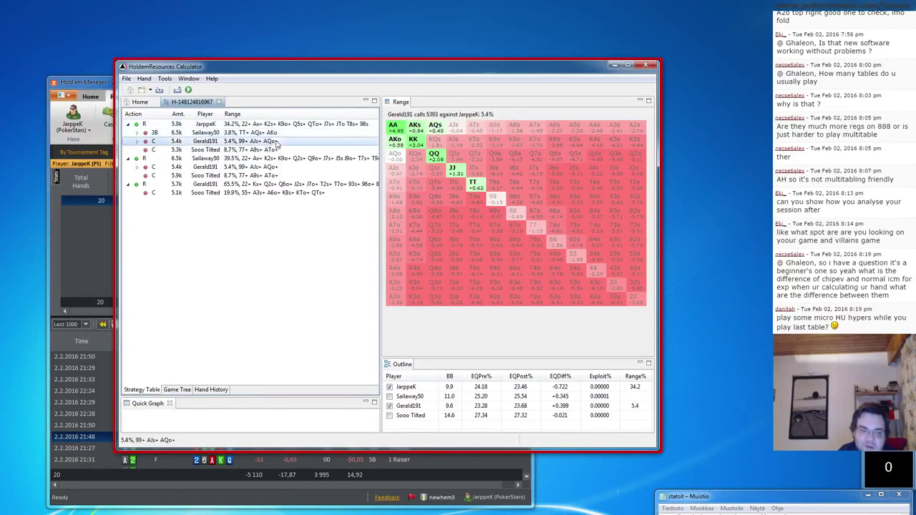
click(272, 150)
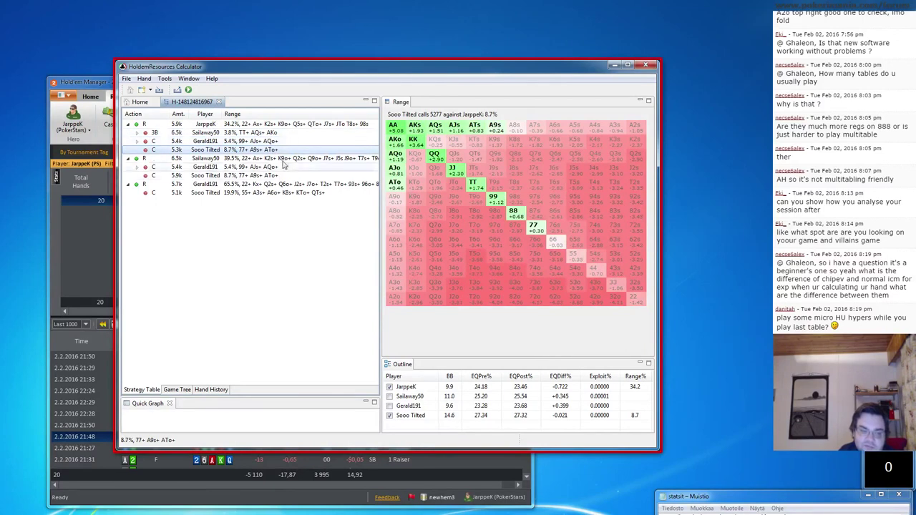
Step: View the 21:48 A7o hand in Hold'em Manager's replayer, close it and recheck the cutoff's raising range in HoldemResources Calculator
click(93, 272)
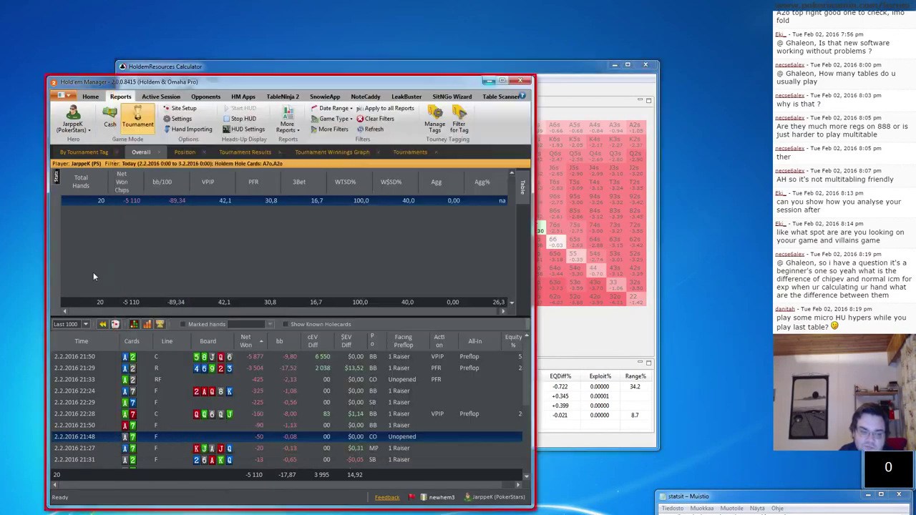
double_click(153, 441)
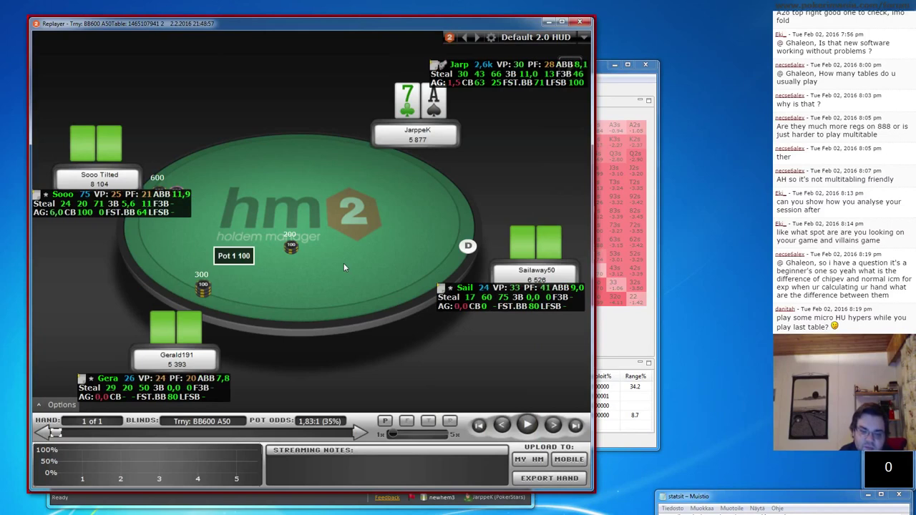
click(581, 23)
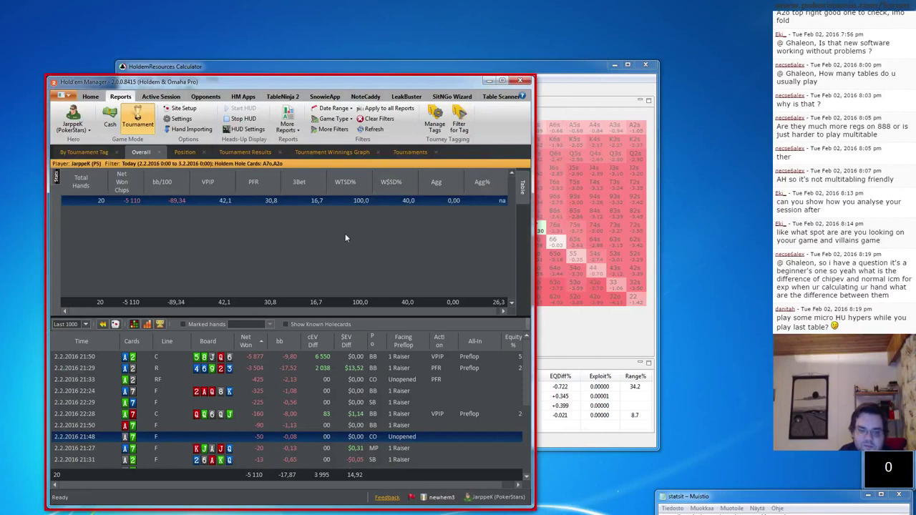
click(552, 68)
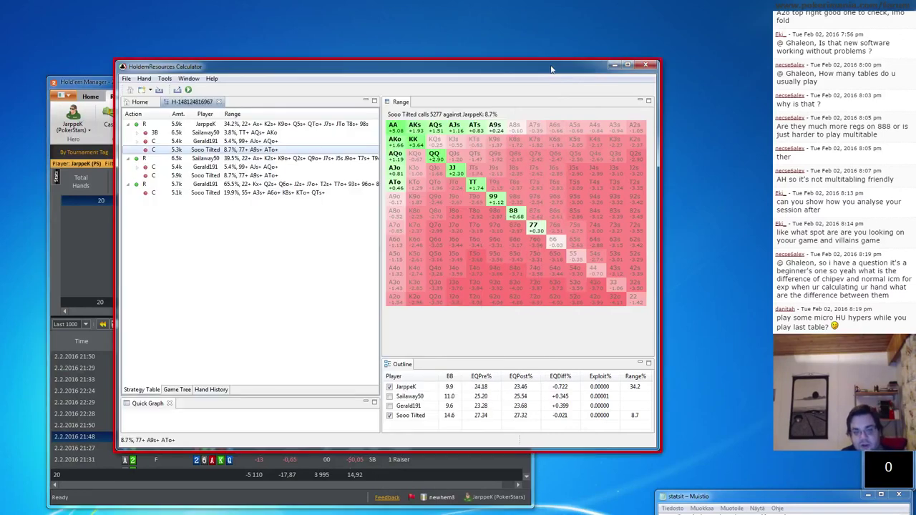
click(280, 126)
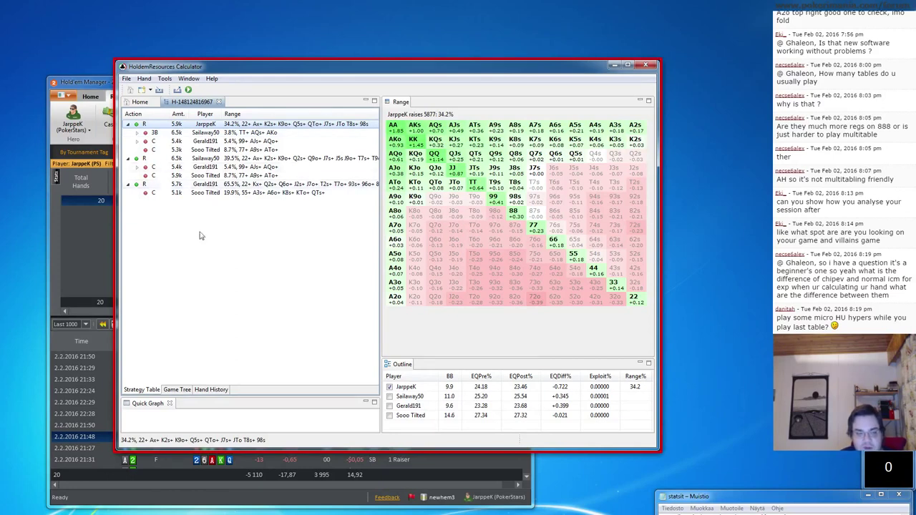
Step: In Hold'em Manager, replace the hole card filter with the offsuit queens Q8o, Q7o, Q6o, Q5o, Q4o, Q3o and Q2o
click(89, 244)
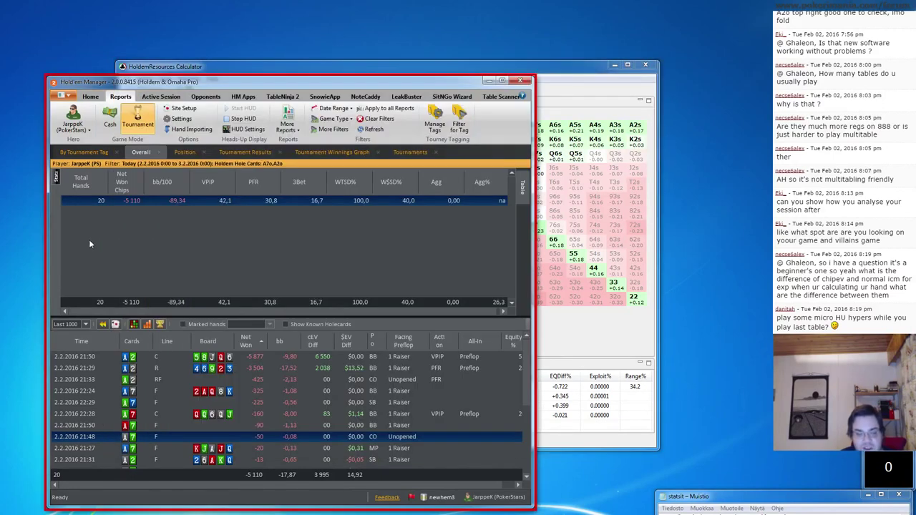
click(334, 130)
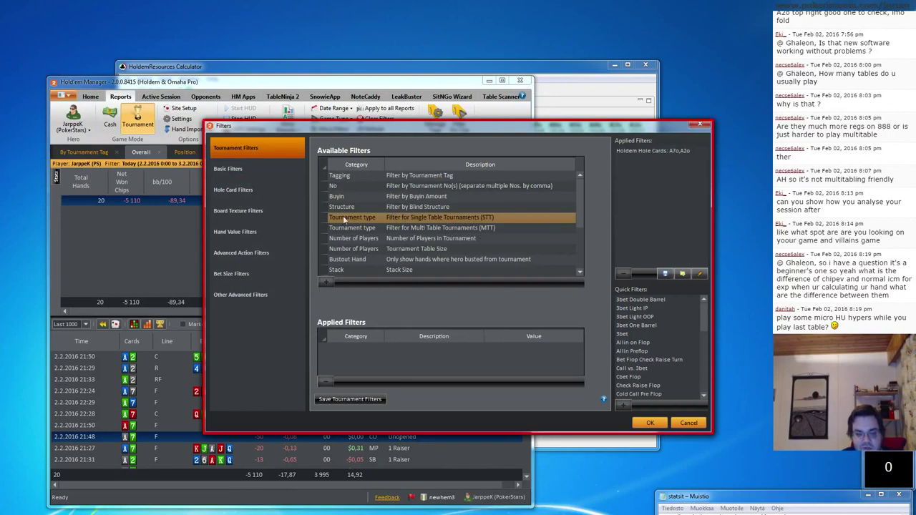
click(256, 189)
click(419, 152)
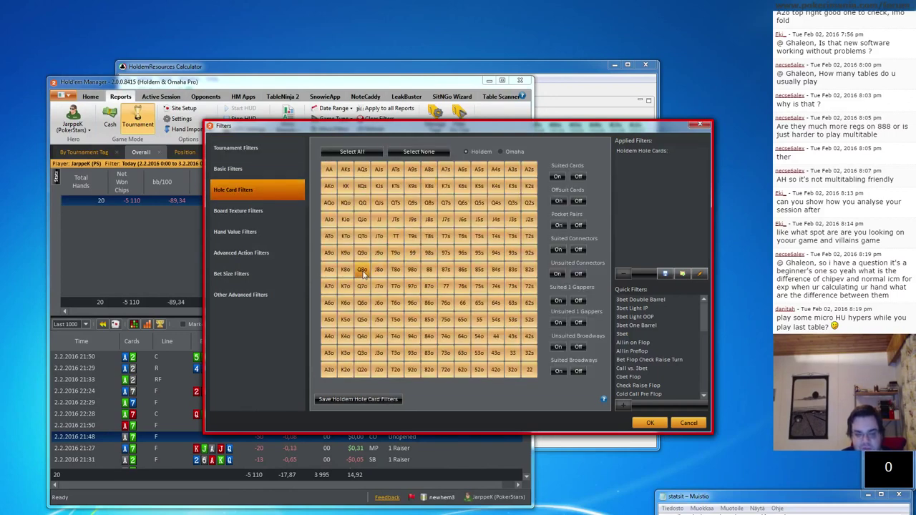
click(363, 335)
click(363, 353)
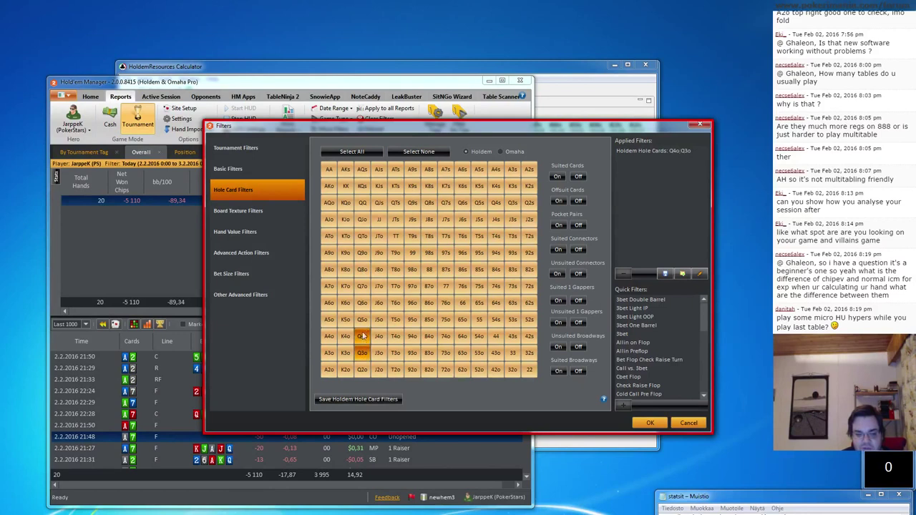
click(362, 319)
click(362, 302)
click(362, 286)
click(362, 270)
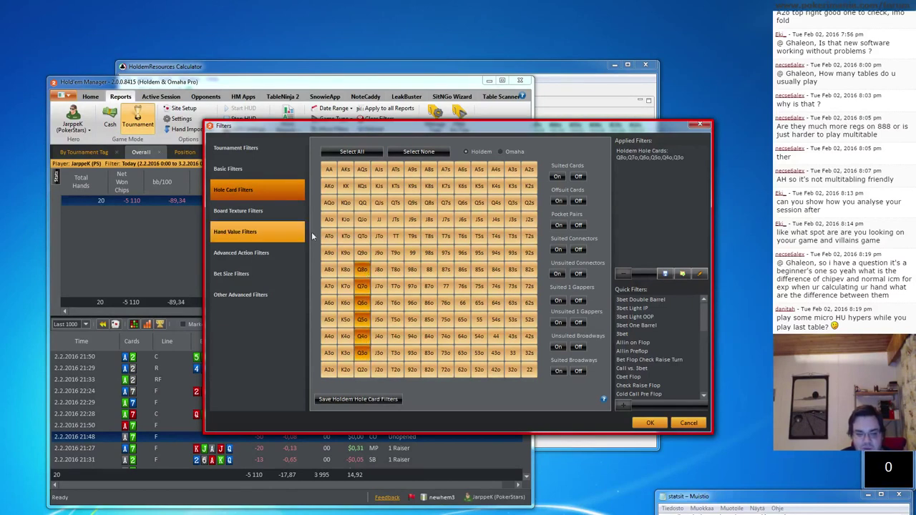
click(362, 369)
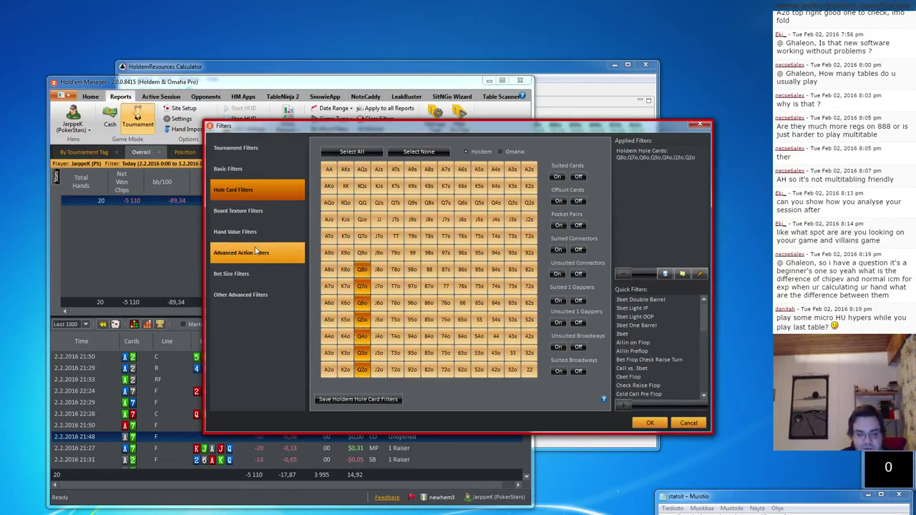
Step: Restrict the hero's position to Small Blind in the basic filters and apply the filters to the report
click(262, 170)
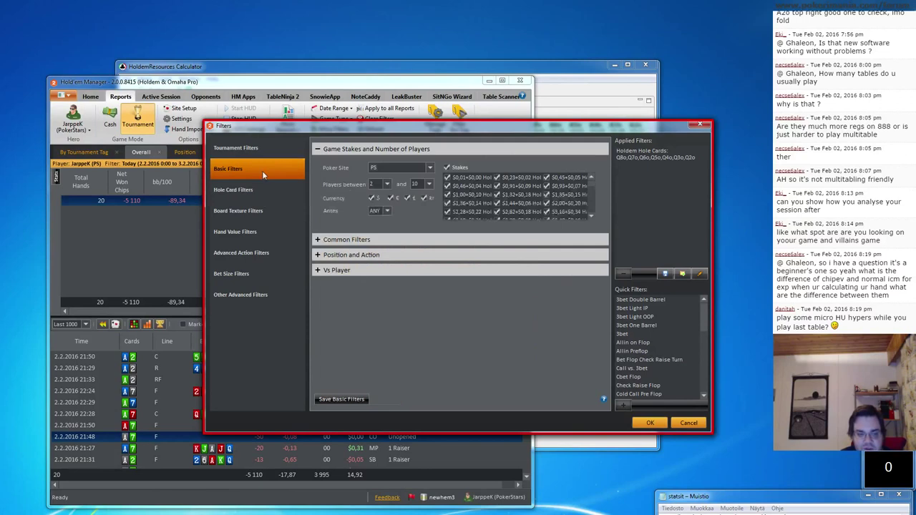
click(264, 155)
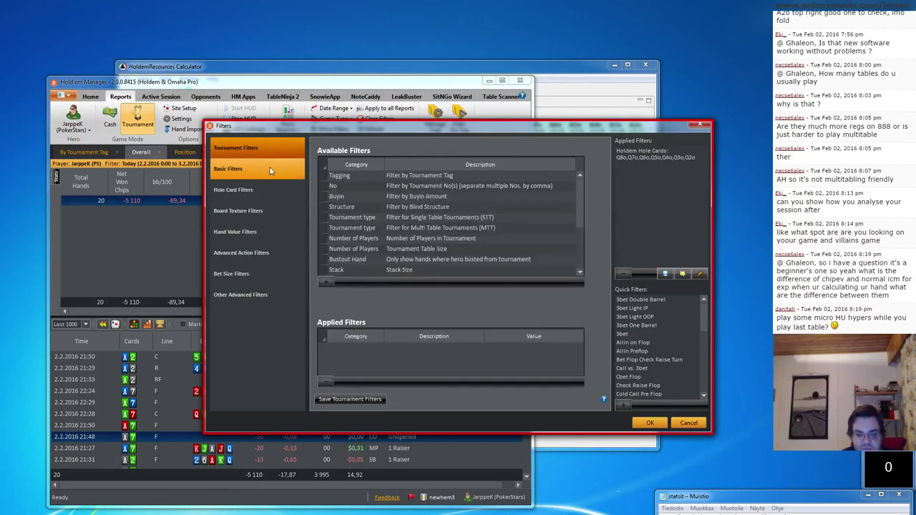
click(272, 170)
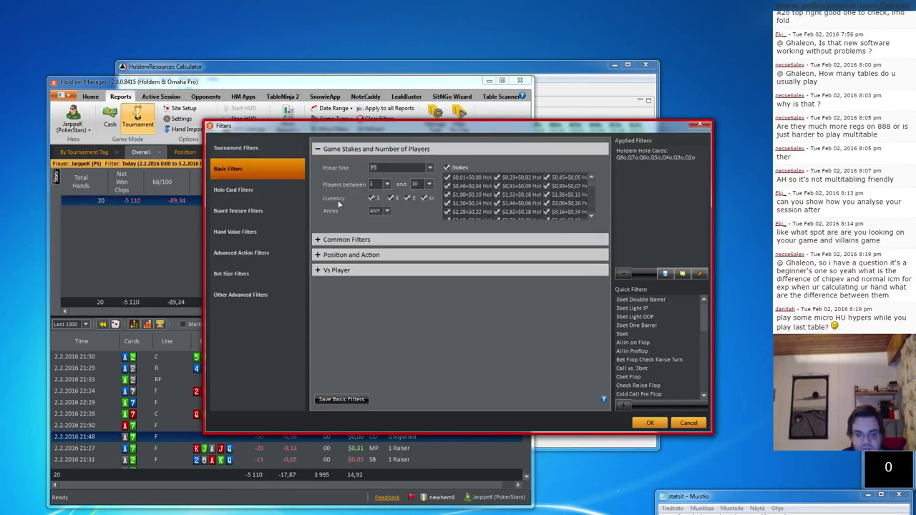
click(350, 255)
click(350, 272)
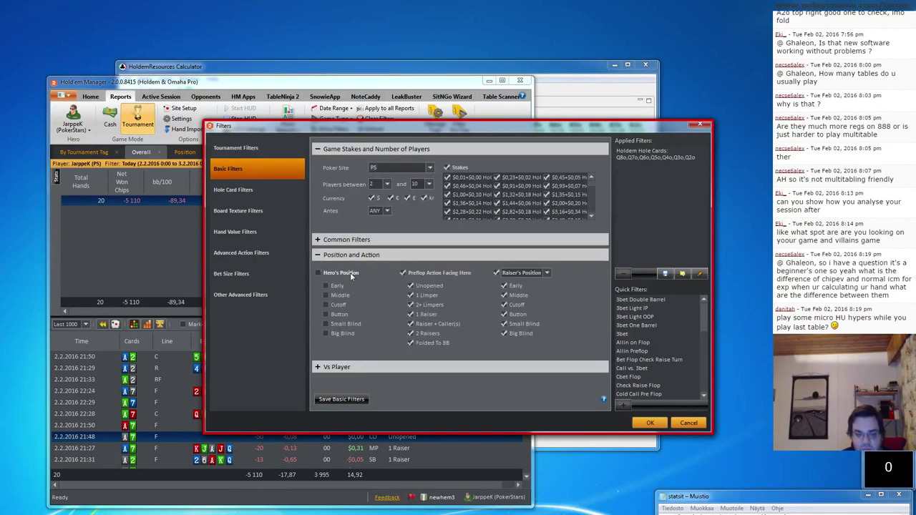
click(344, 325)
click(650, 423)
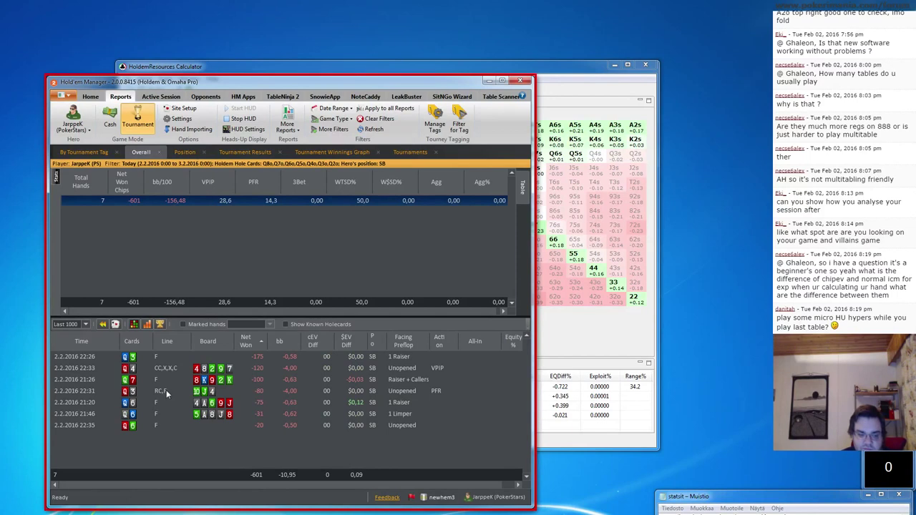
Step: Switch the report's hero to the Pacific account and step through the 21:26 Q3o hand in the replayer
click(79, 118)
click(86, 184)
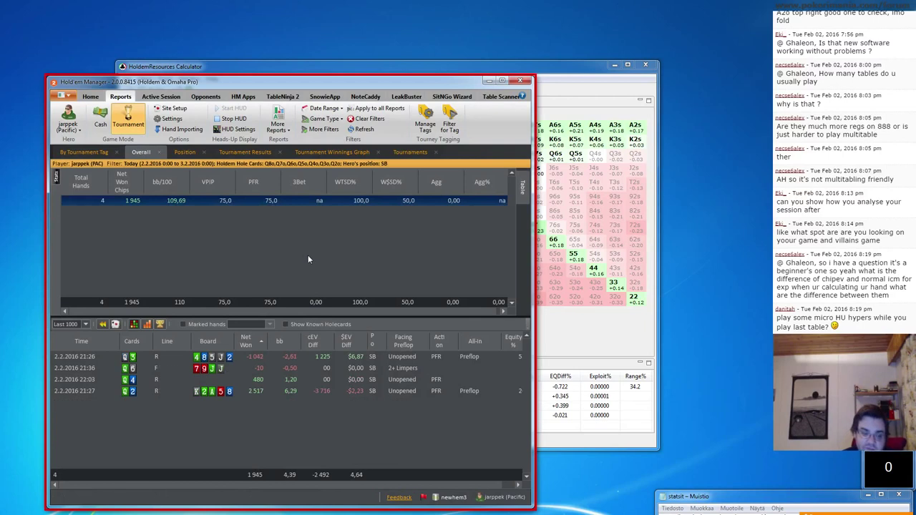
double_click(181, 356)
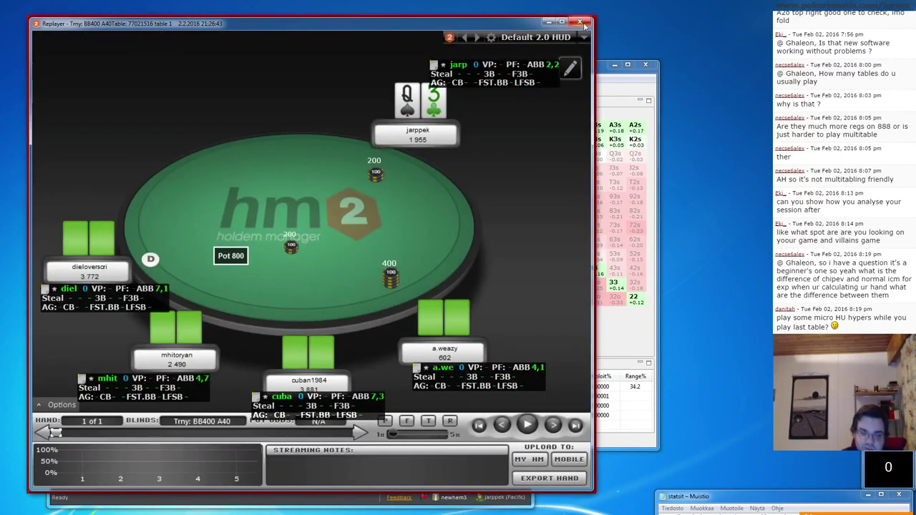
click(553, 425)
click(553, 426)
click(553, 425)
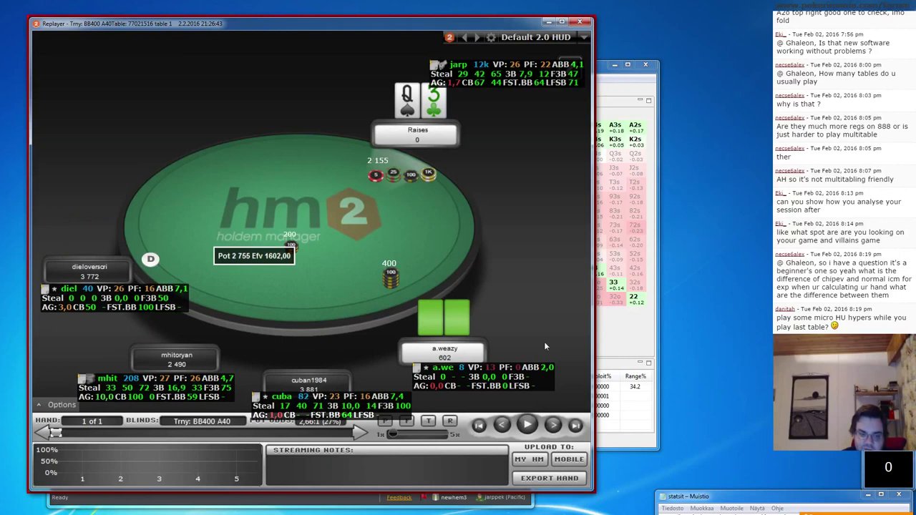
click(580, 22)
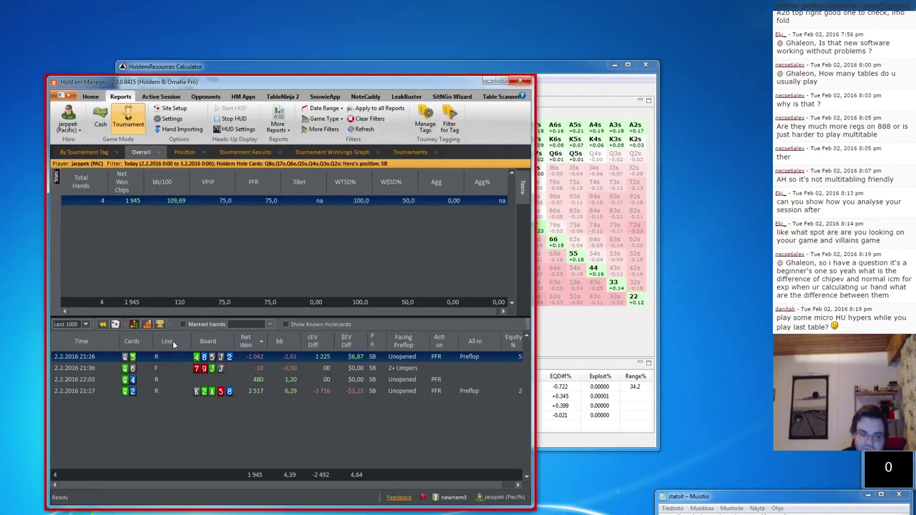
Step: View the 21:27 Q2o hand in the replayer, then step through the preflop action of the 22:03 Q4o hand and close it
double_click(162, 390)
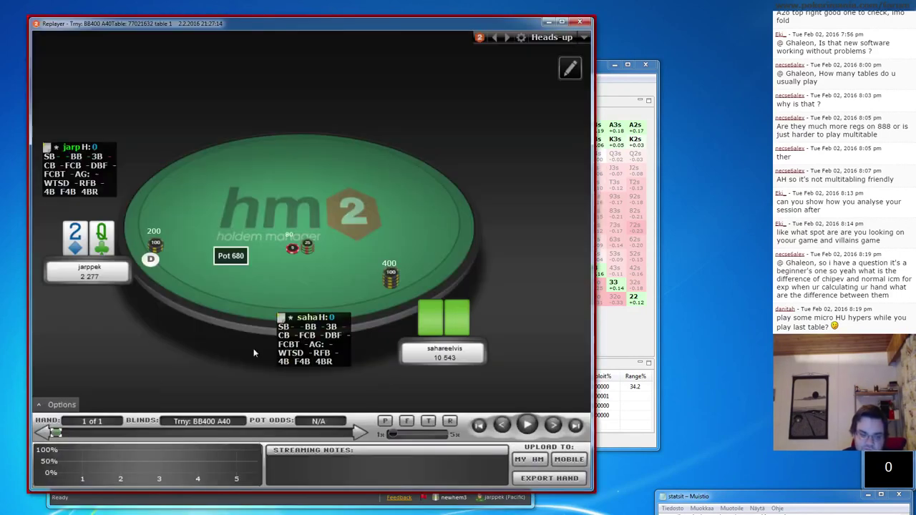
click(580, 22)
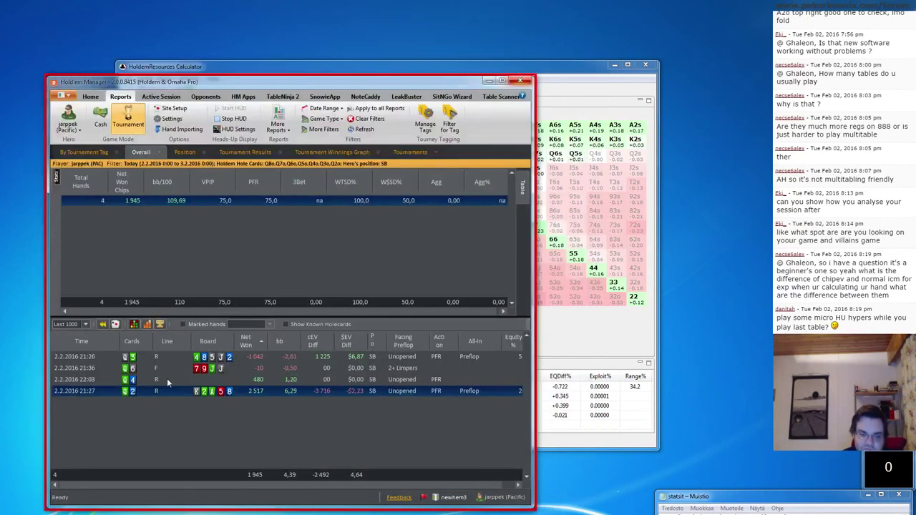
double_click(167, 378)
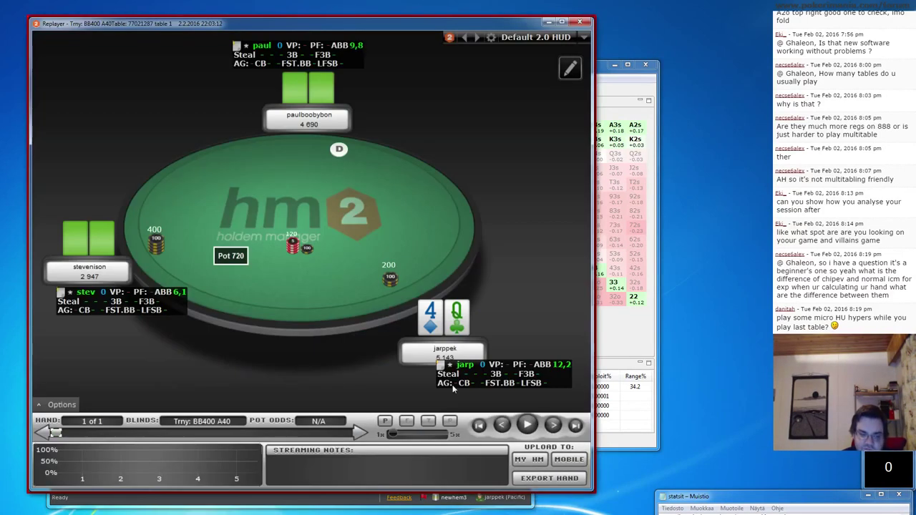
click(553, 426)
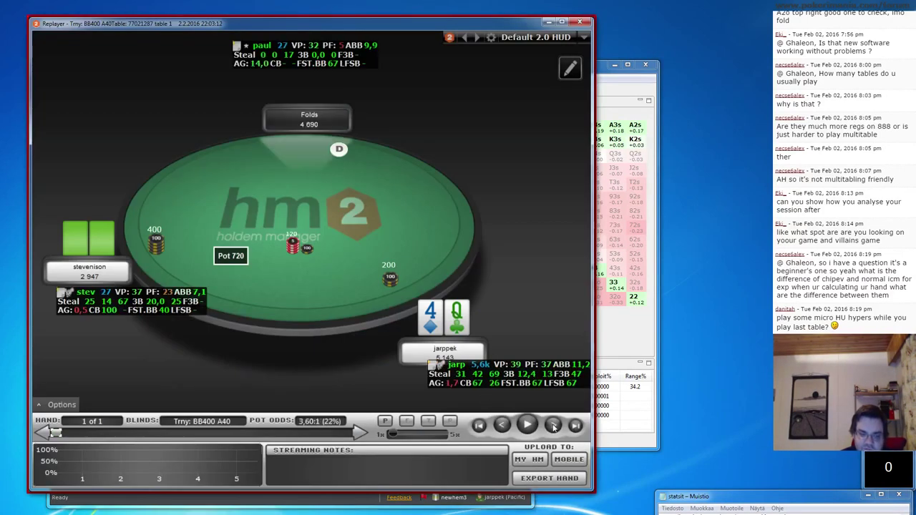
click(553, 425)
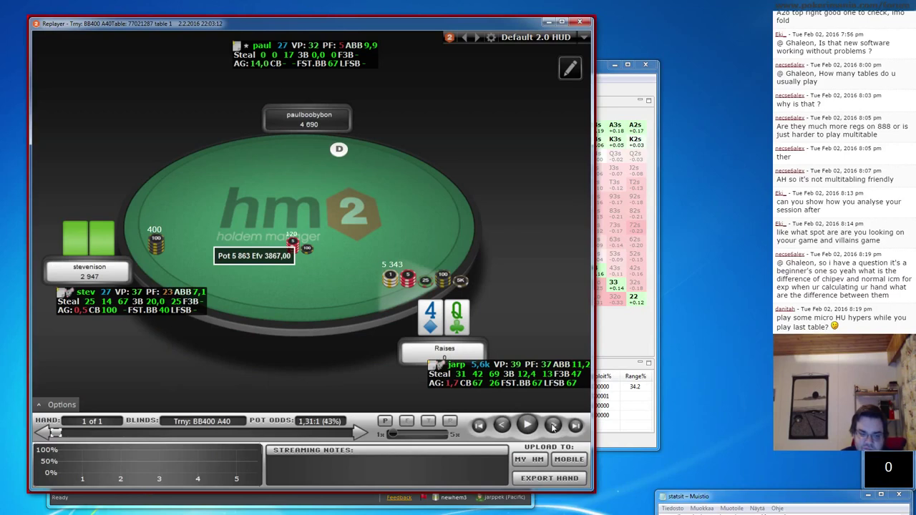
click(582, 24)
Step: Copy the 22:03 Q4o hand from the hand list to the clipboard
click(196, 370)
right_click(196, 377)
click(182, 381)
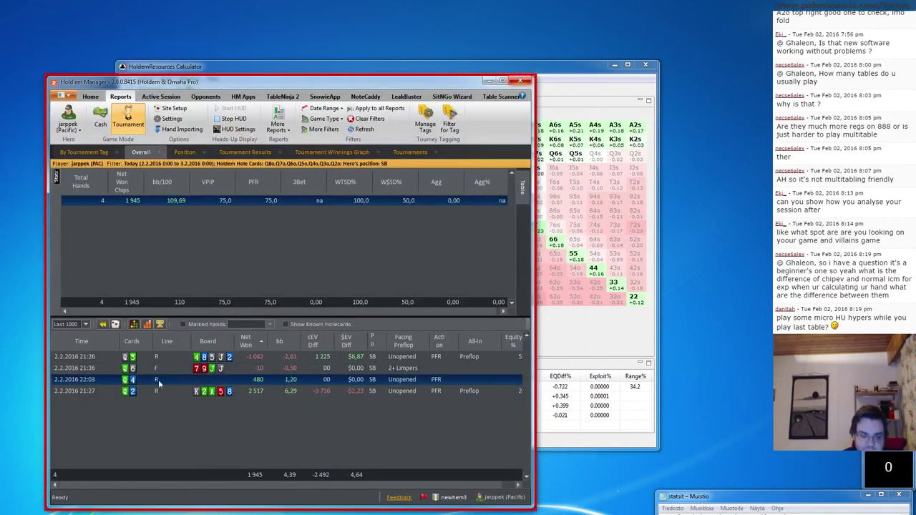
right_click(159, 380)
click(183, 432)
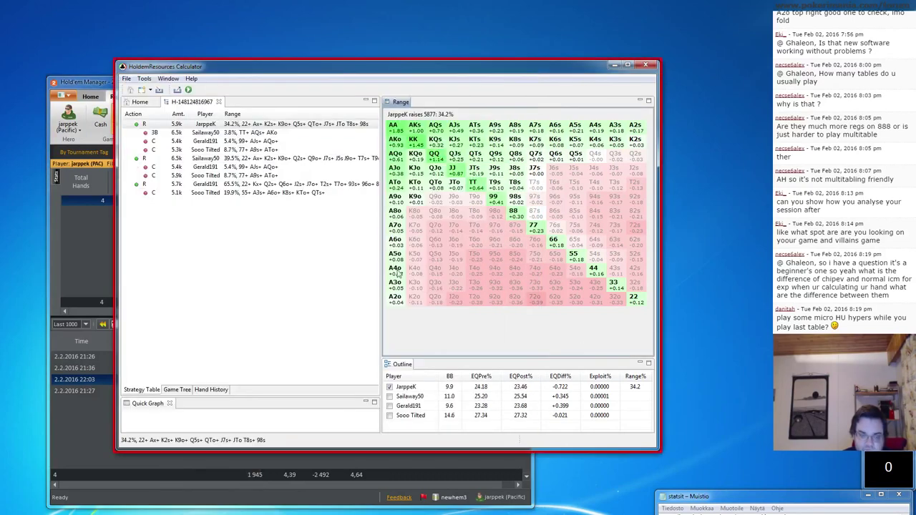
Step: In HoldemResources Calculator, close the previous analysis and calculate a new basic hand from the copied hand with the STT Full 50/30/20 payouts
click(219, 101)
click(164, 127)
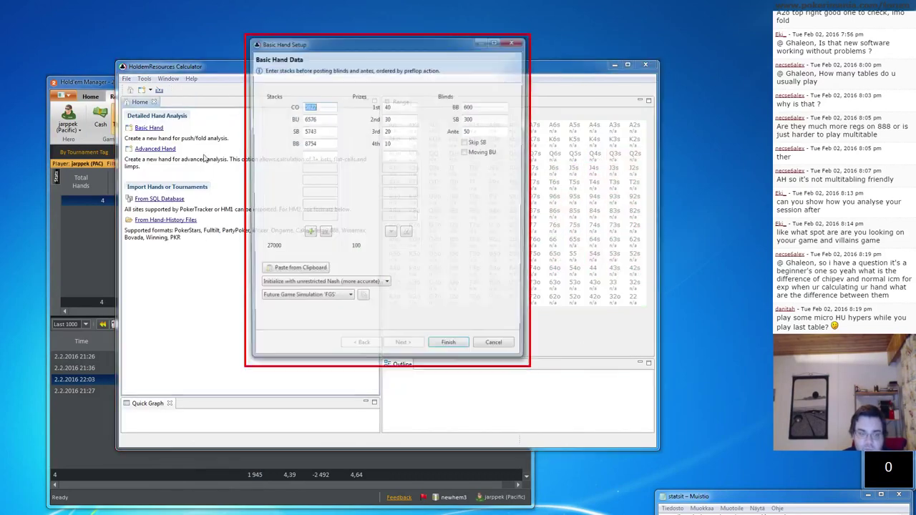
click(298, 272)
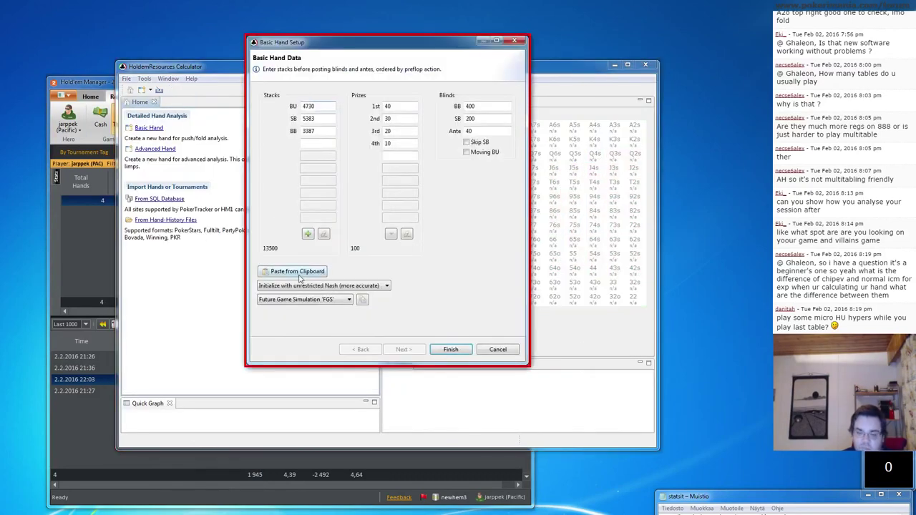
click(391, 235)
mouse_move(411, 273)
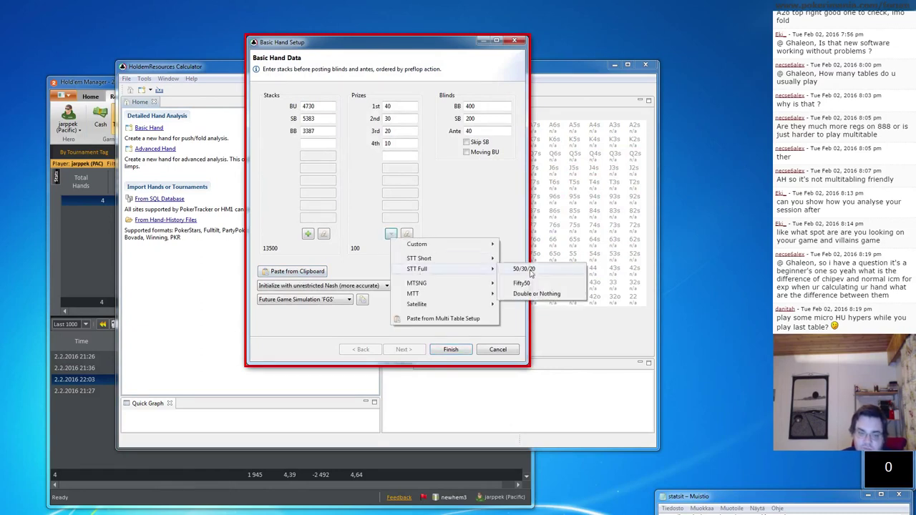
click(532, 272)
click(445, 349)
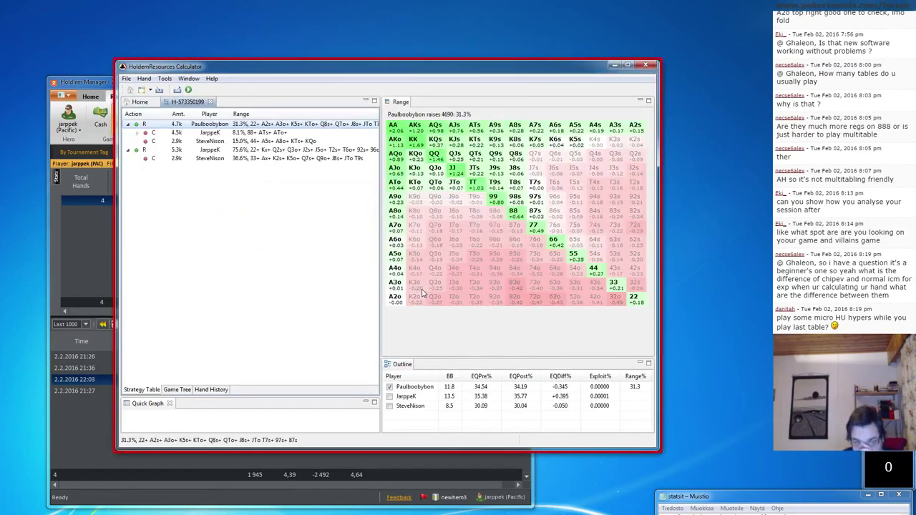
Step: Compare the small blind's raising range with the big blind's calling range against it, then return to Hold'em Manager
click(247, 150)
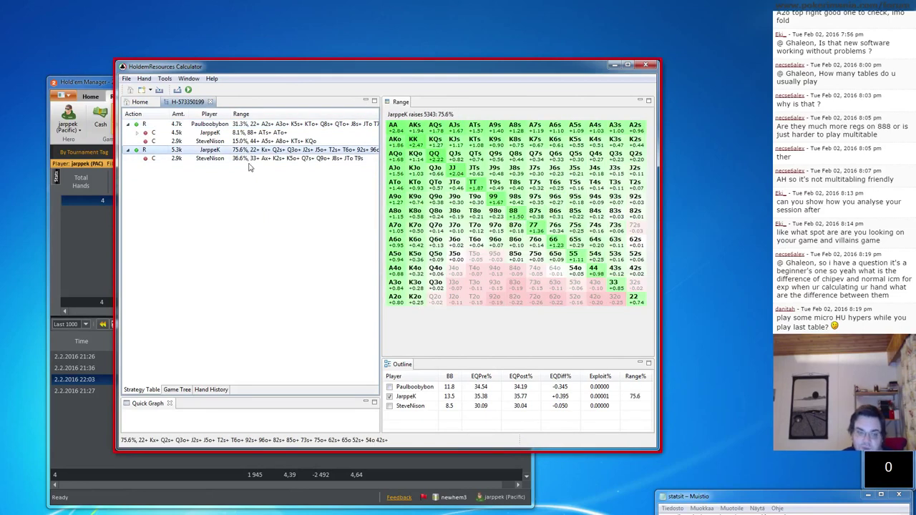
click(251, 159)
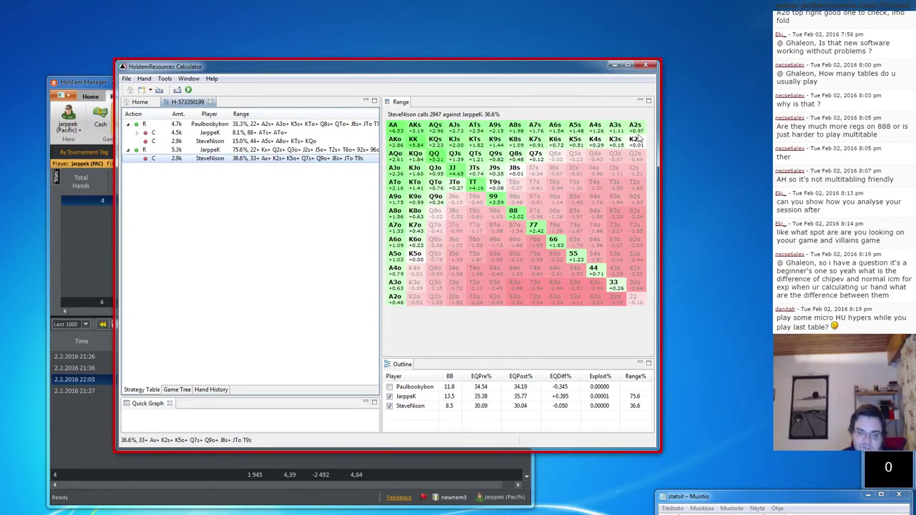
click(309, 150)
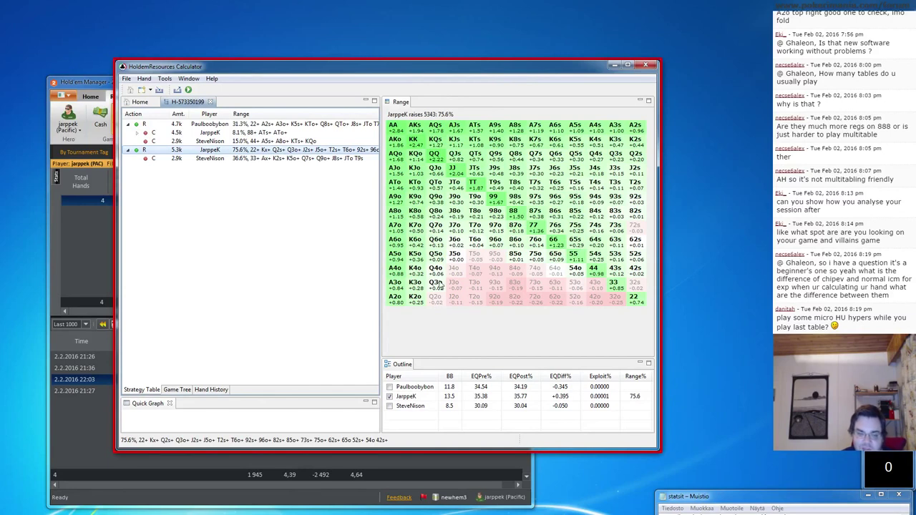
click(297, 159)
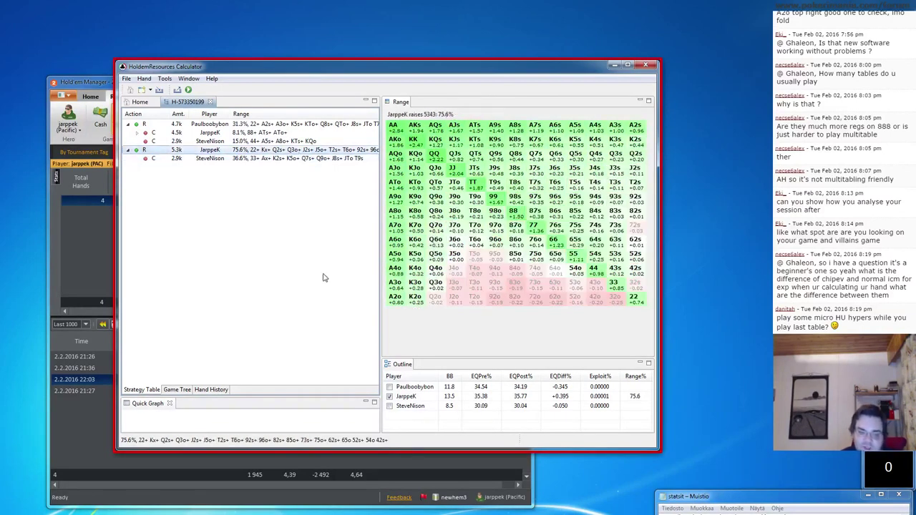
click(255, 159)
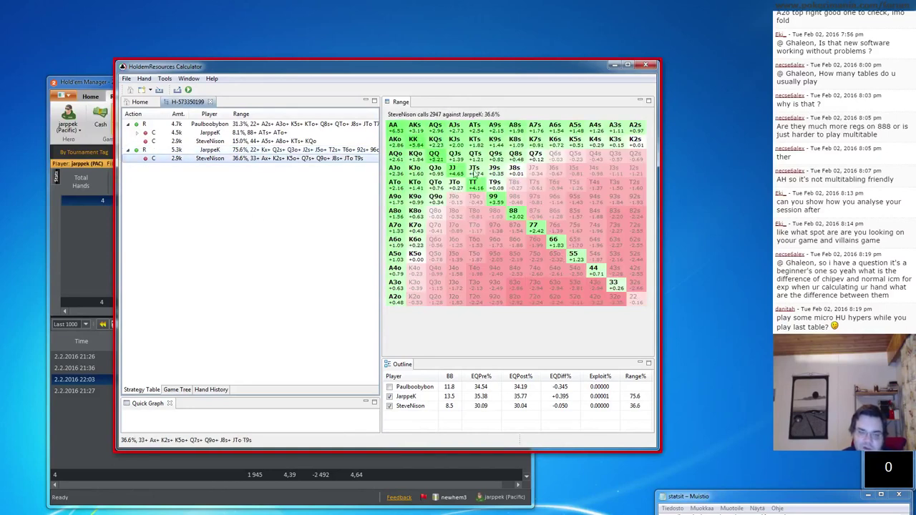
click(88, 274)
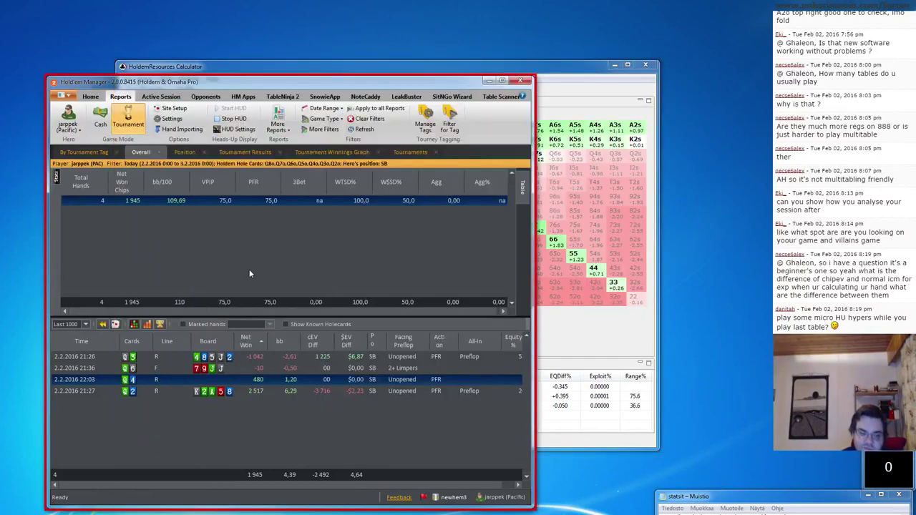